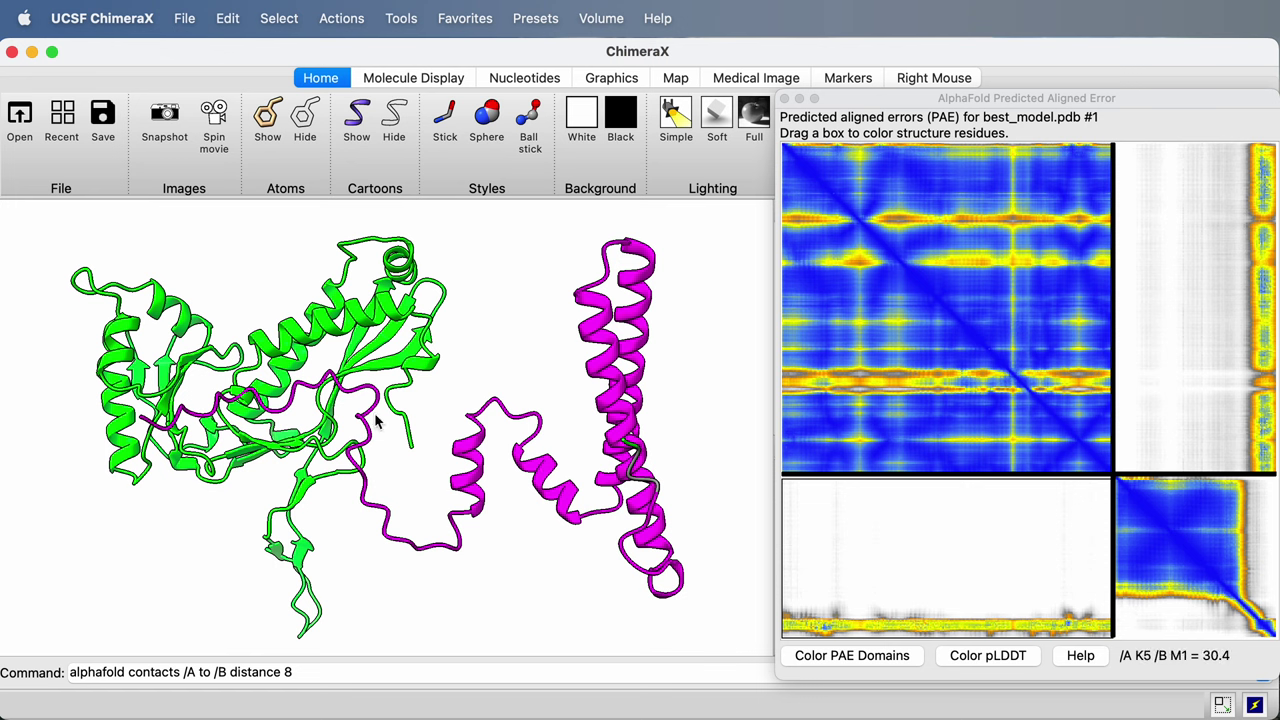
# Step: Rotate the green-and-magenta dimer and focus the command line holding the 8 Å contacts command
pyautogui.moveTo(379, 423); pyautogui.dragTo(416, 415)
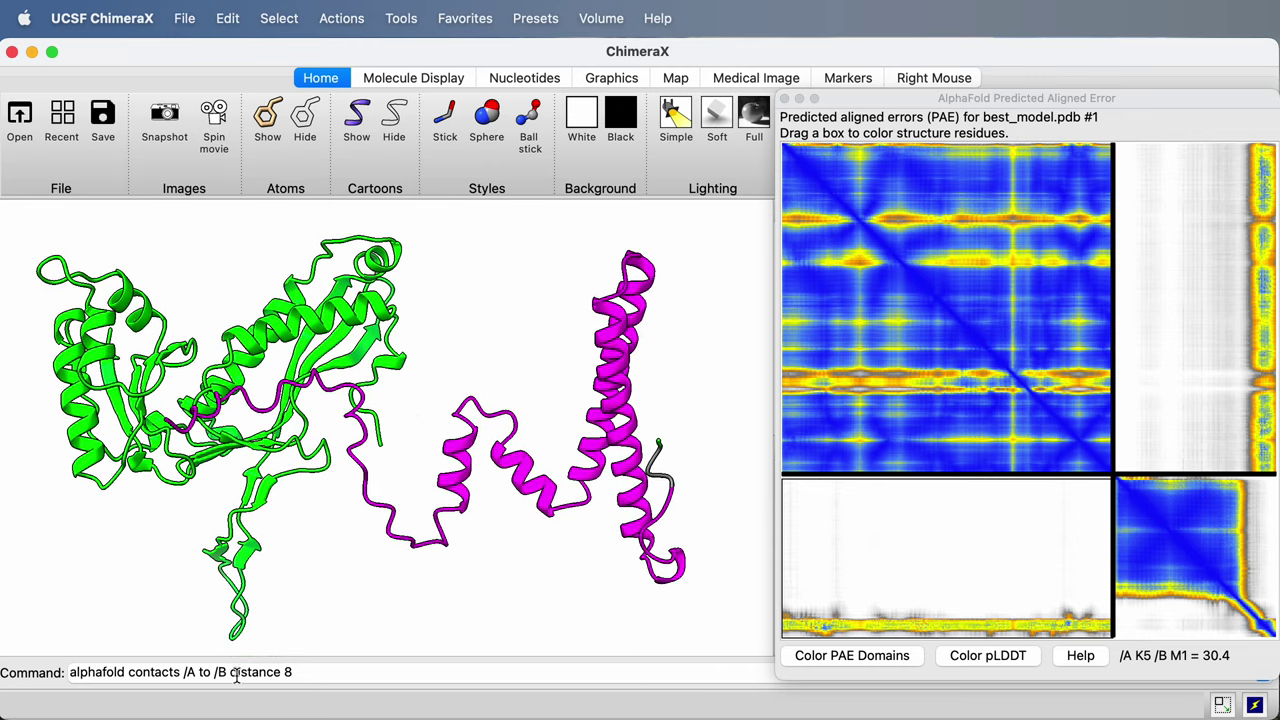
pyautogui.click(318, 675)
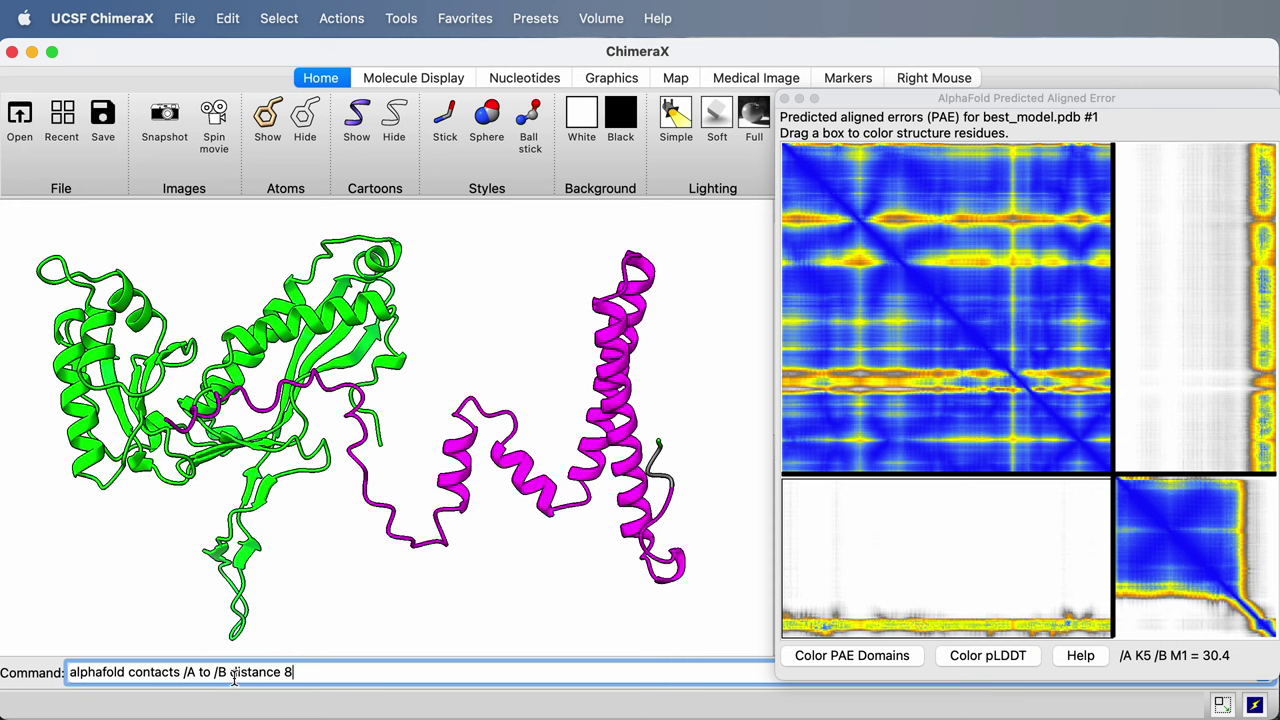
pyautogui.moveTo(244, 342)
pyautogui.moveTo(459, 452)
# Step: Run 'alphafold contacts /A to /B distance 8', then zoom and turn around the interface lines
pyautogui.press('Return')
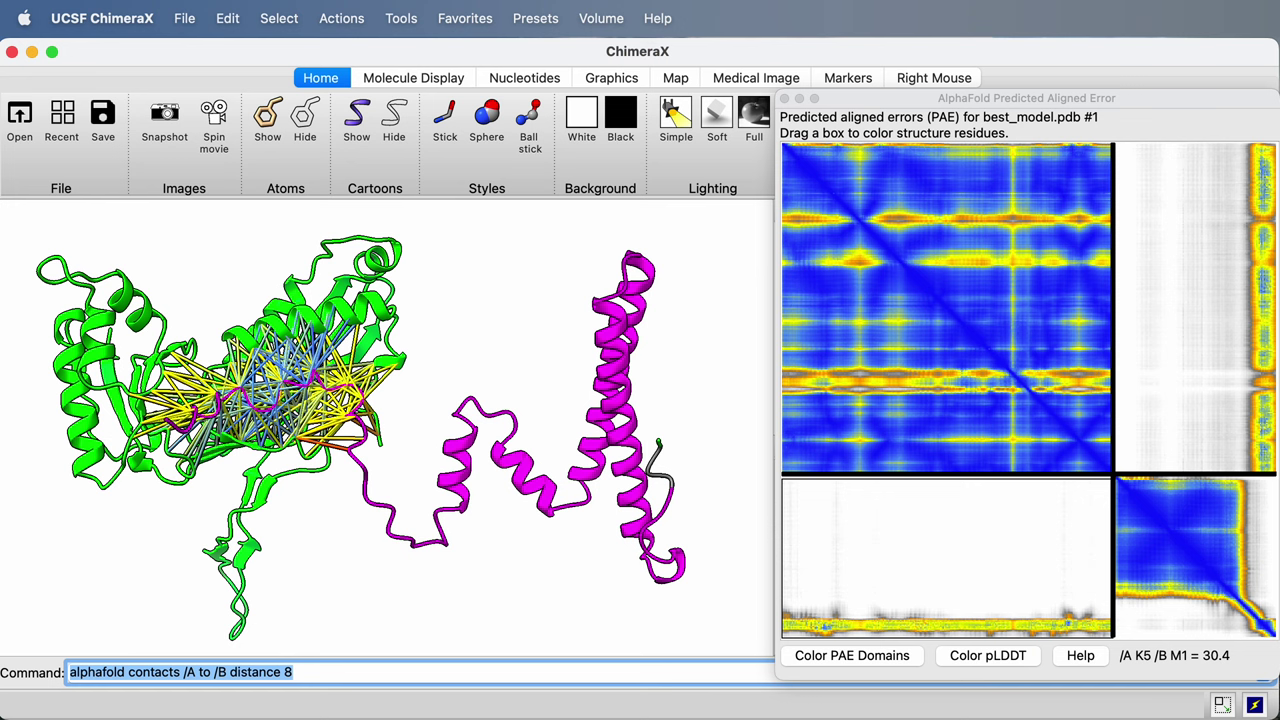
pyautogui.scroll(6, 381, 430)
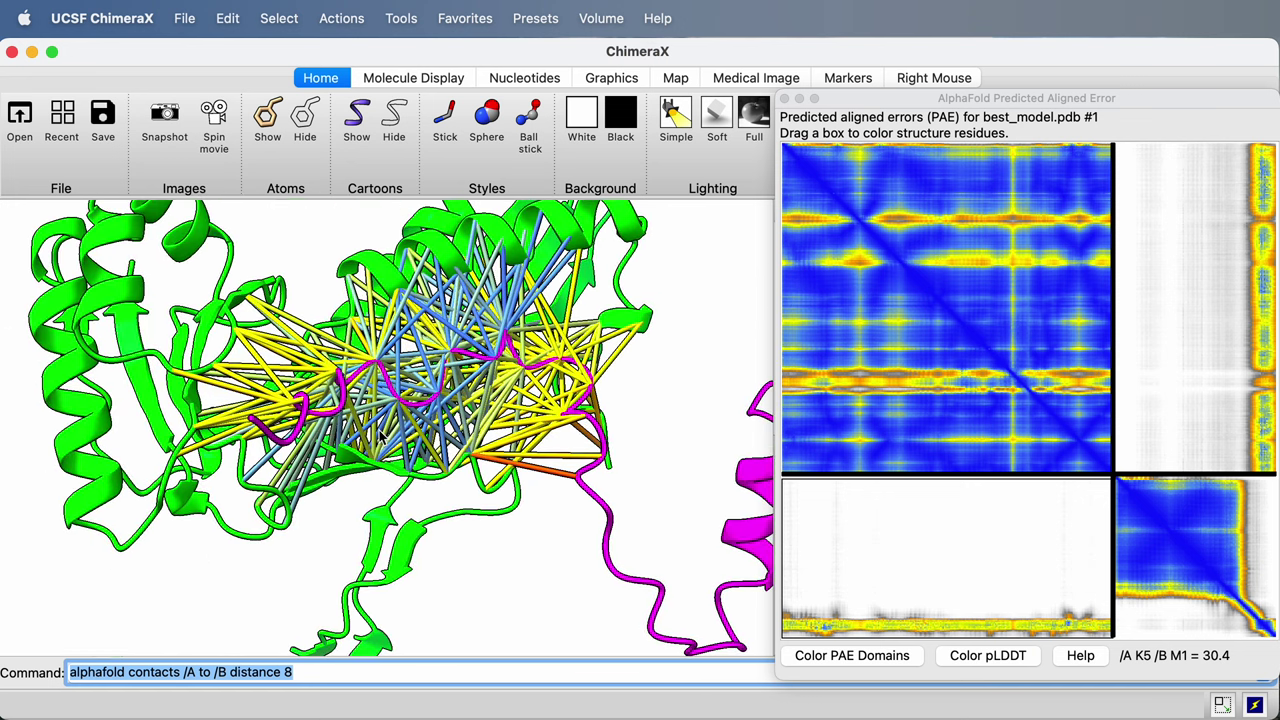
pyautogui.scroll(5, 380, 432)
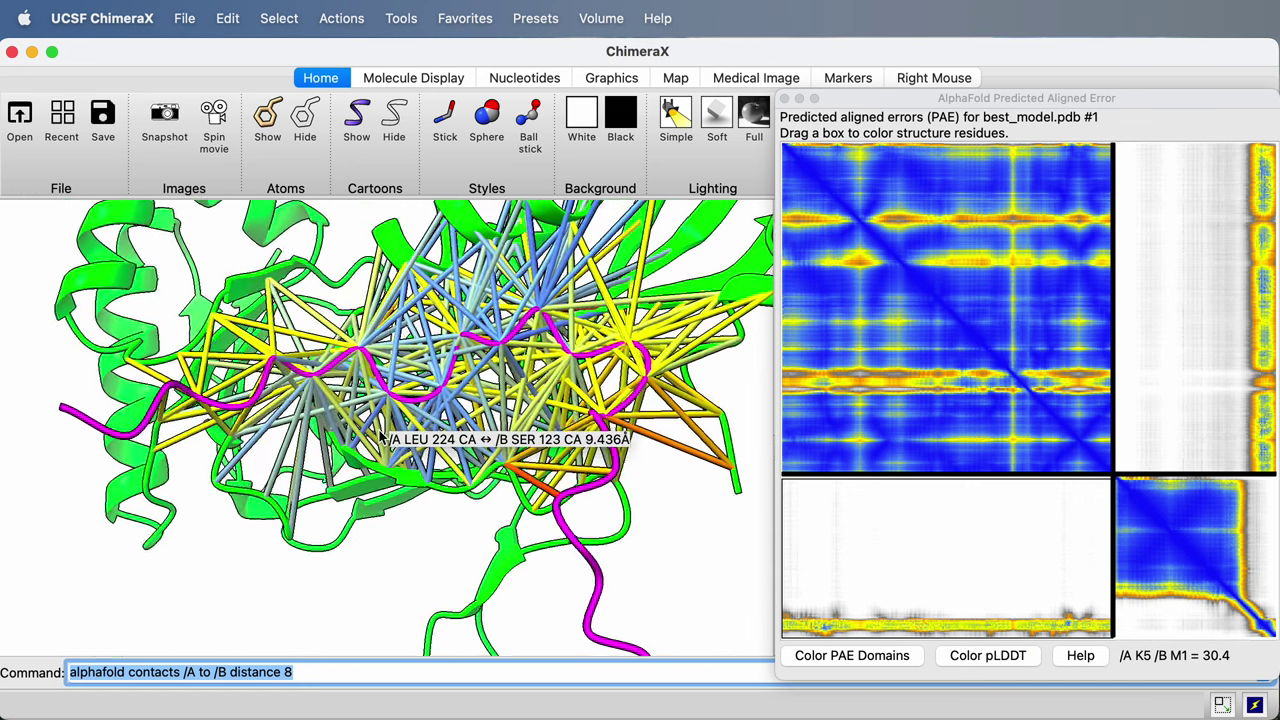
pyautogui.scroll(4, 381, 437)
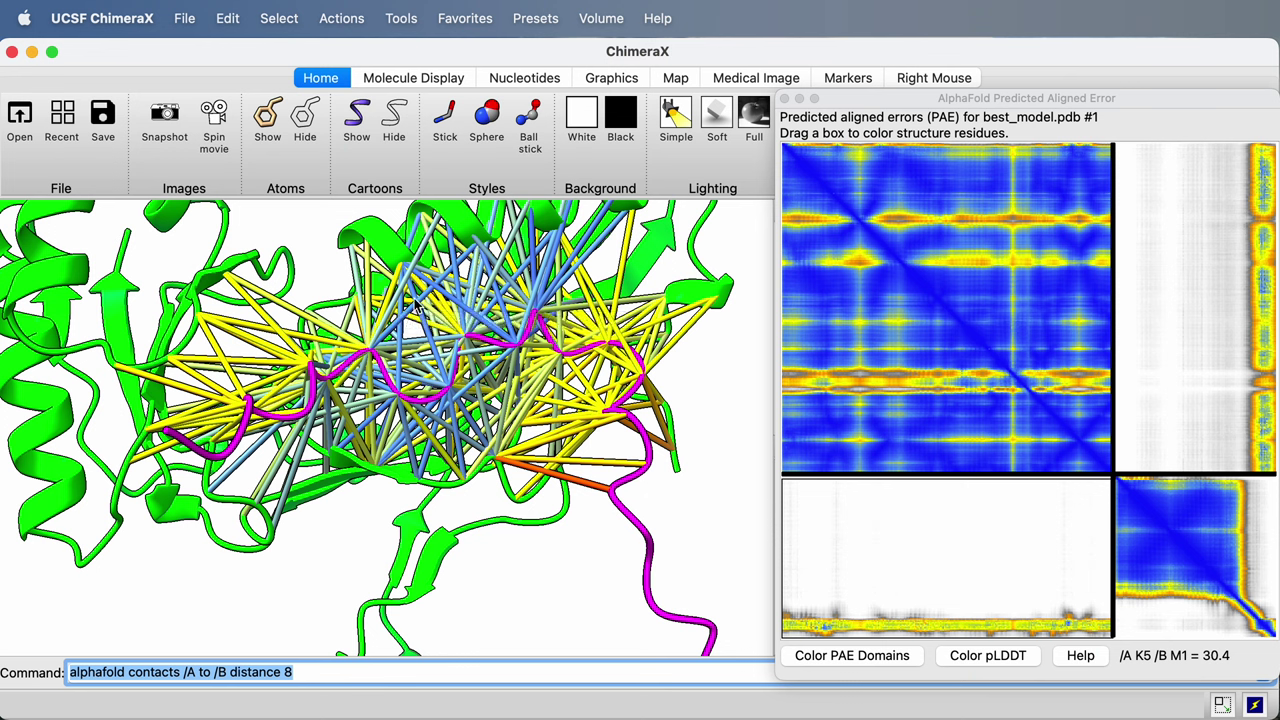
pyautogui.moveTo(432, 302)
pyautogui.moveTo(394, 334)
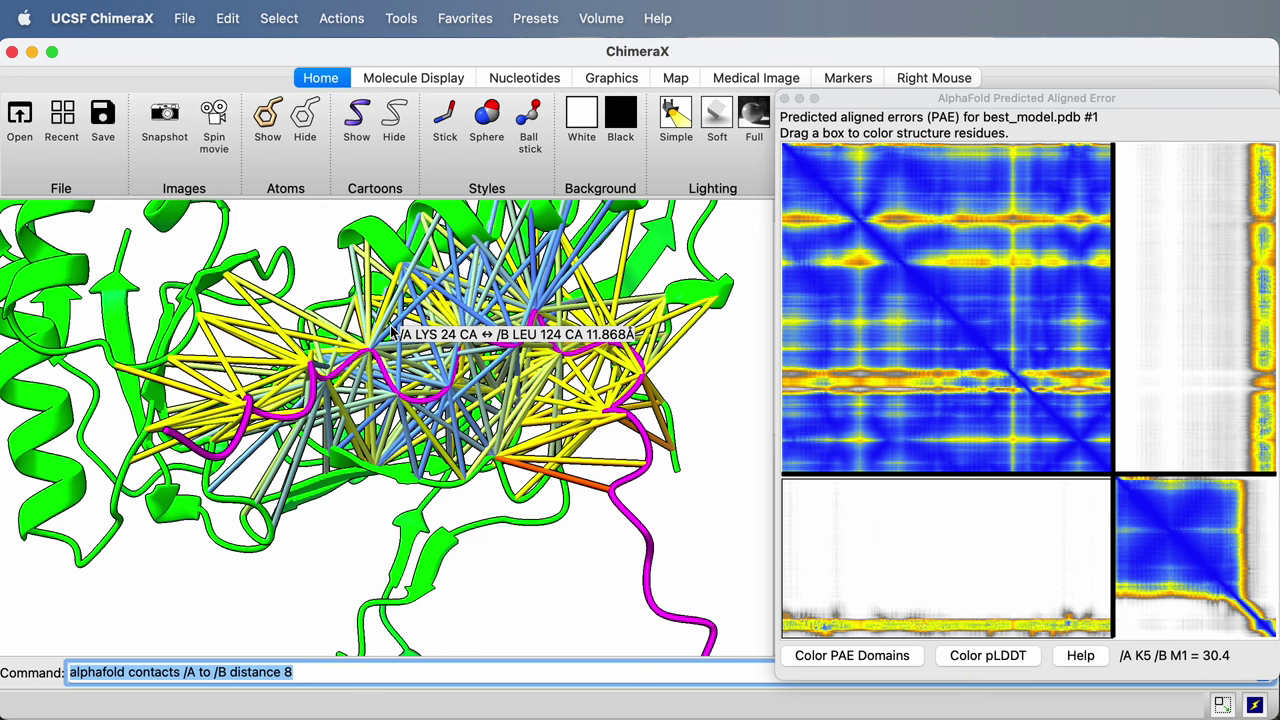
pyautogui.hscroll(-5, 394, 334)
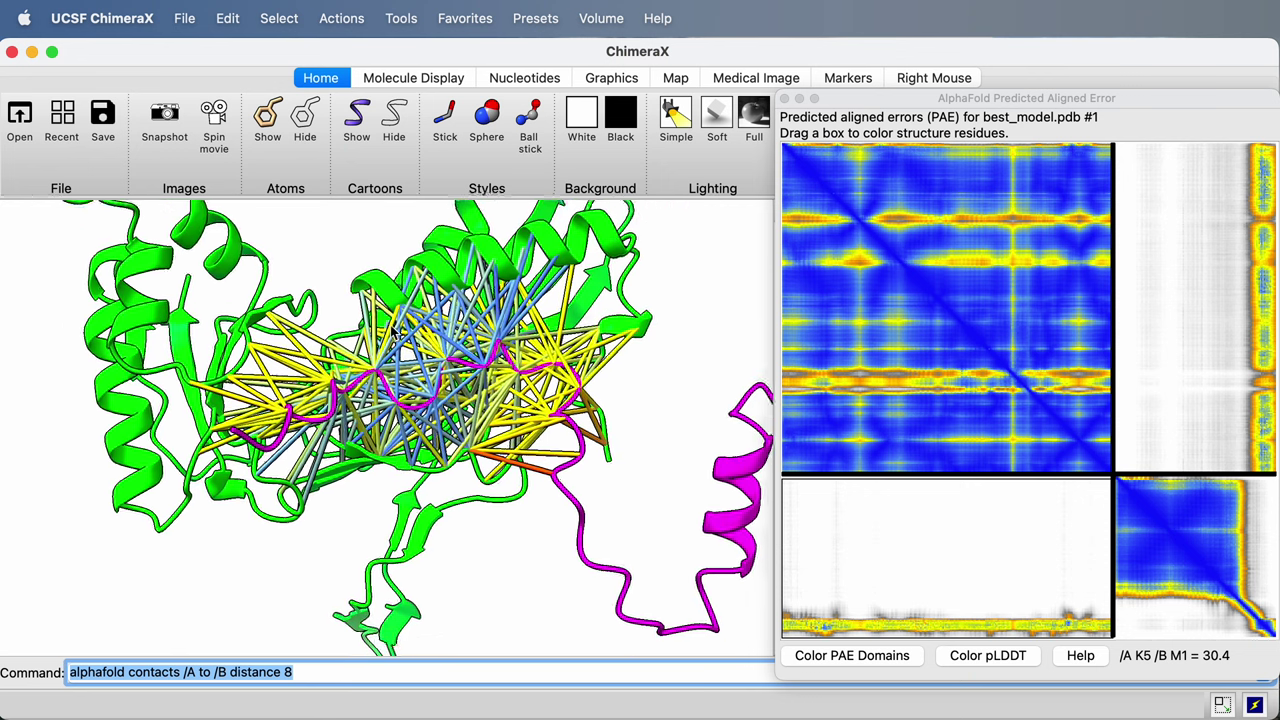
pyautogui.hscroll(-5, 393, 333)
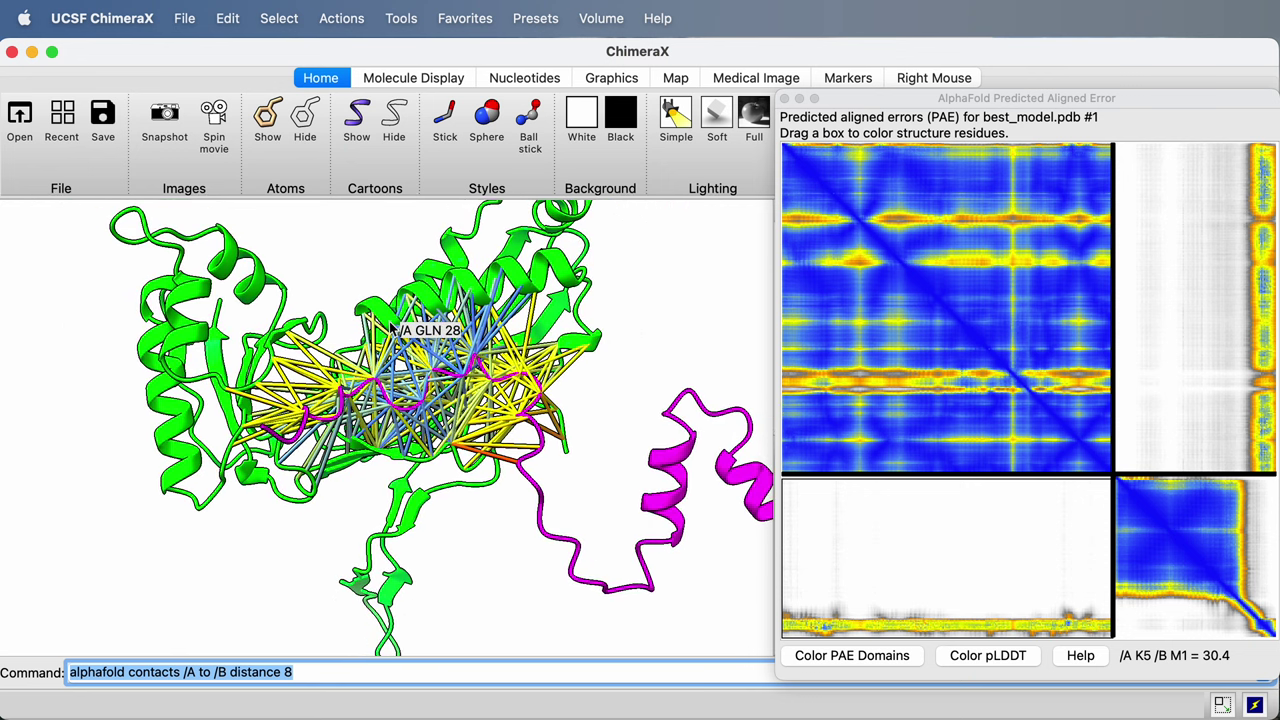
pyautogui.hscroll(-8, 393, 332)
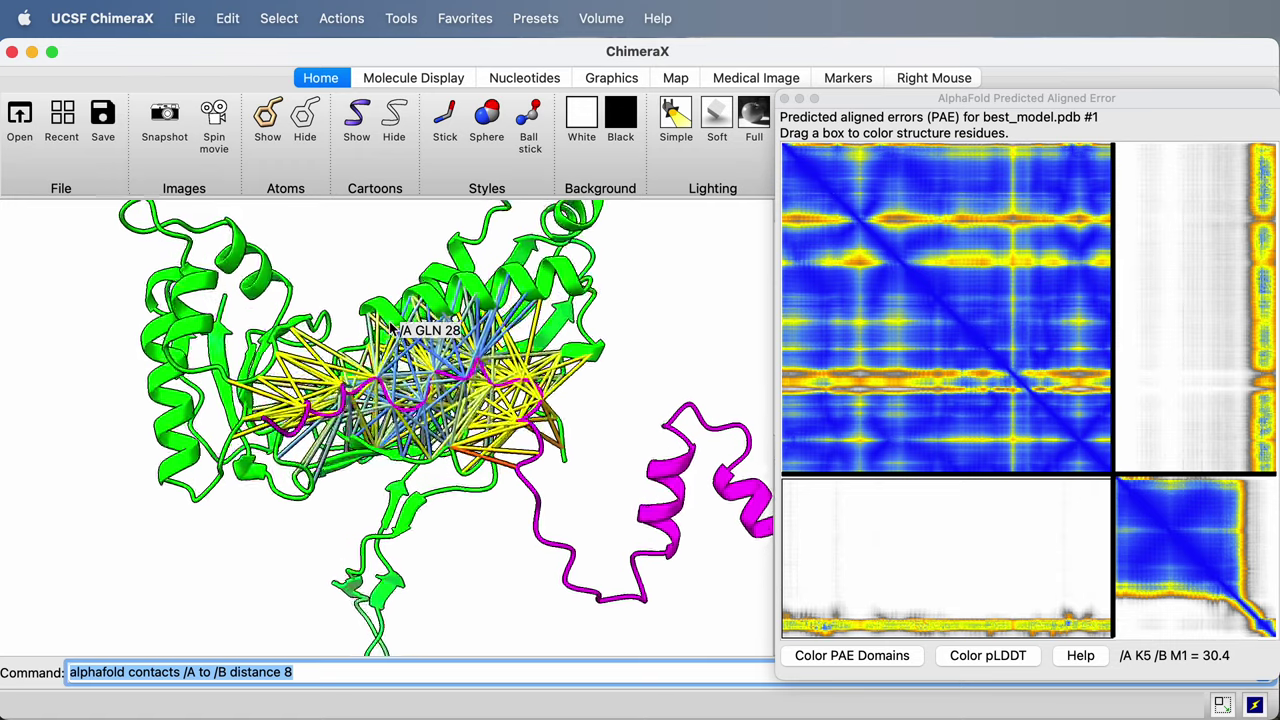
pyautogui.hscroll(-8, 393, 331)
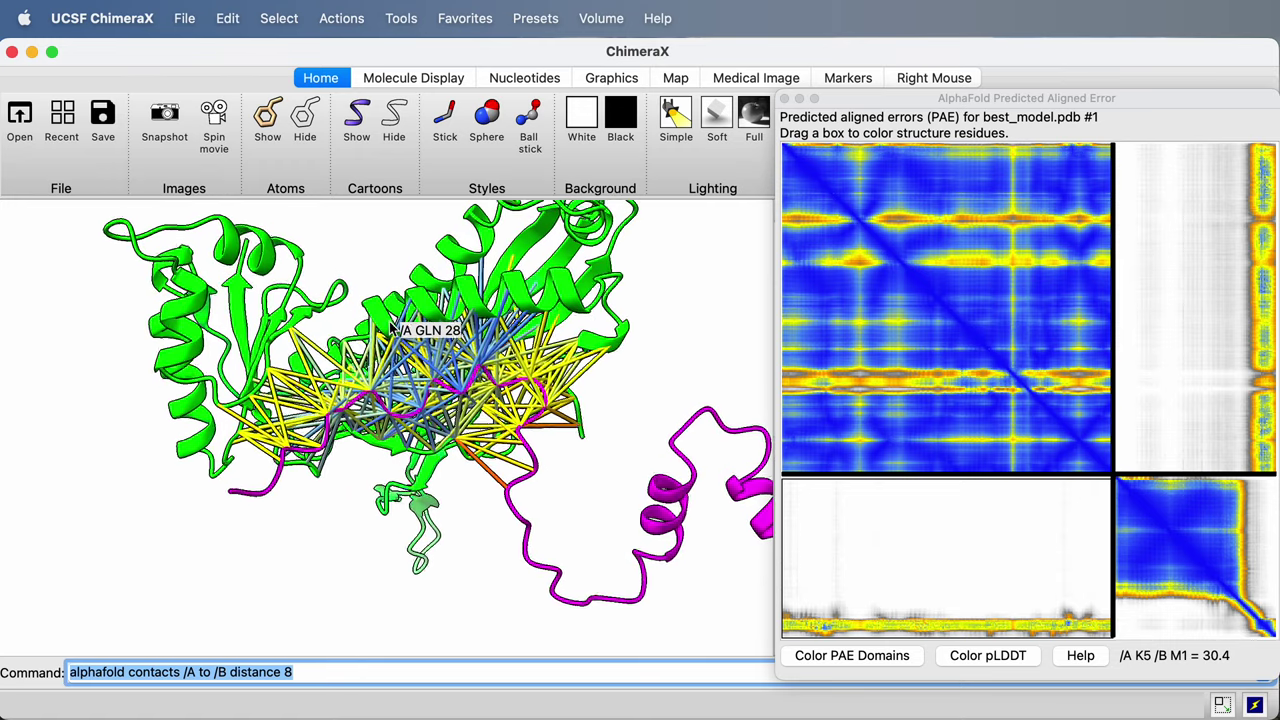
pyautogui.hscroll(-3, 393, 331)
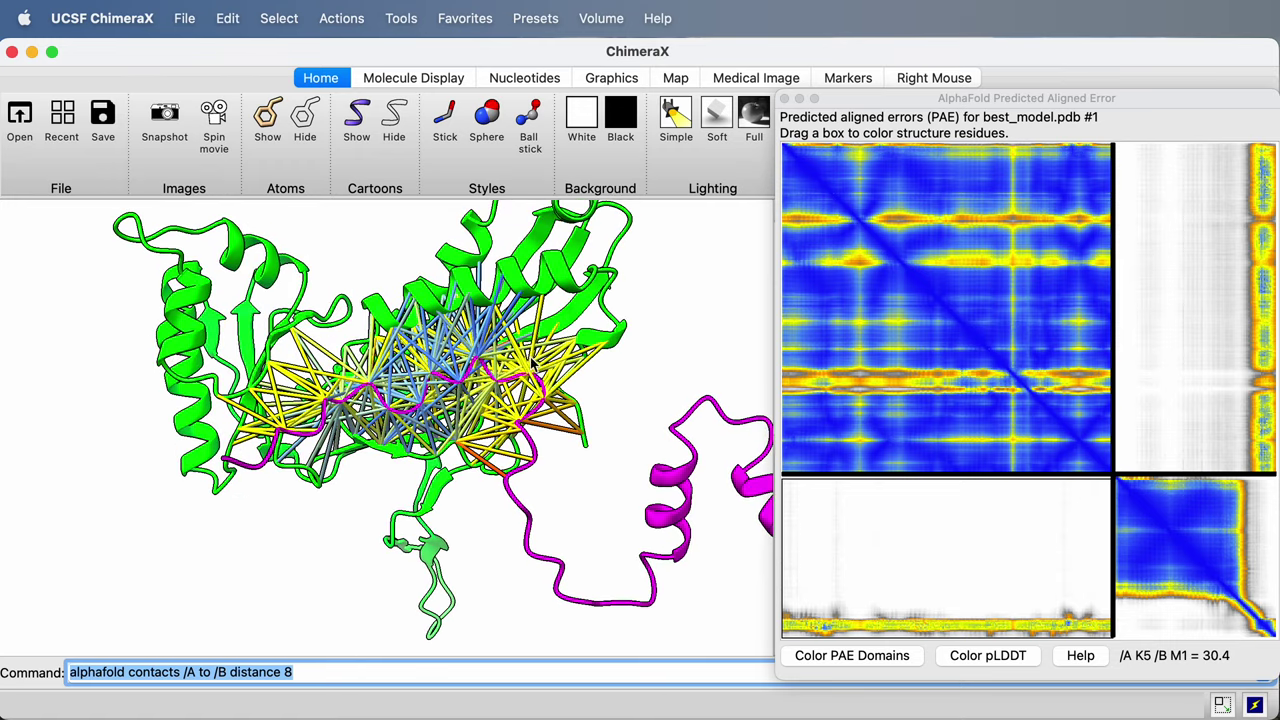
pyautogui.moveTo(526, 368)
pyautogui.hscroll(-2, 526, 368)
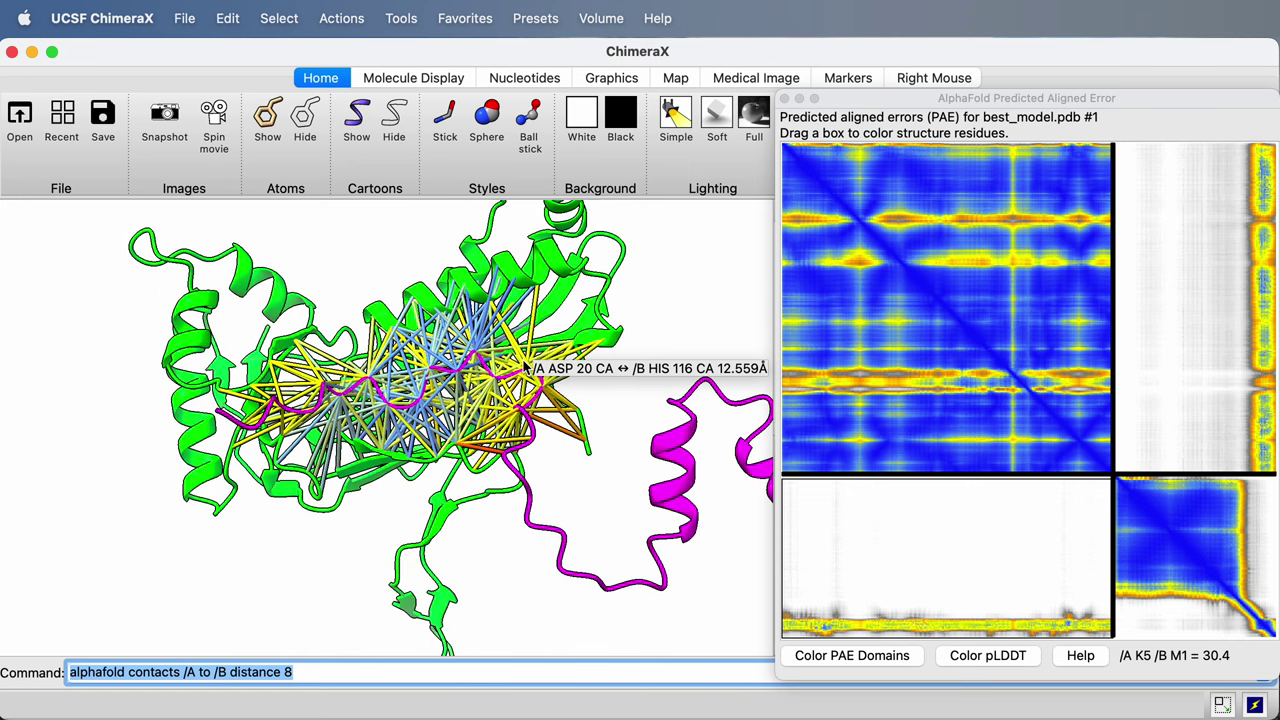
pyautogui.hscroll(-5, 526, 368)
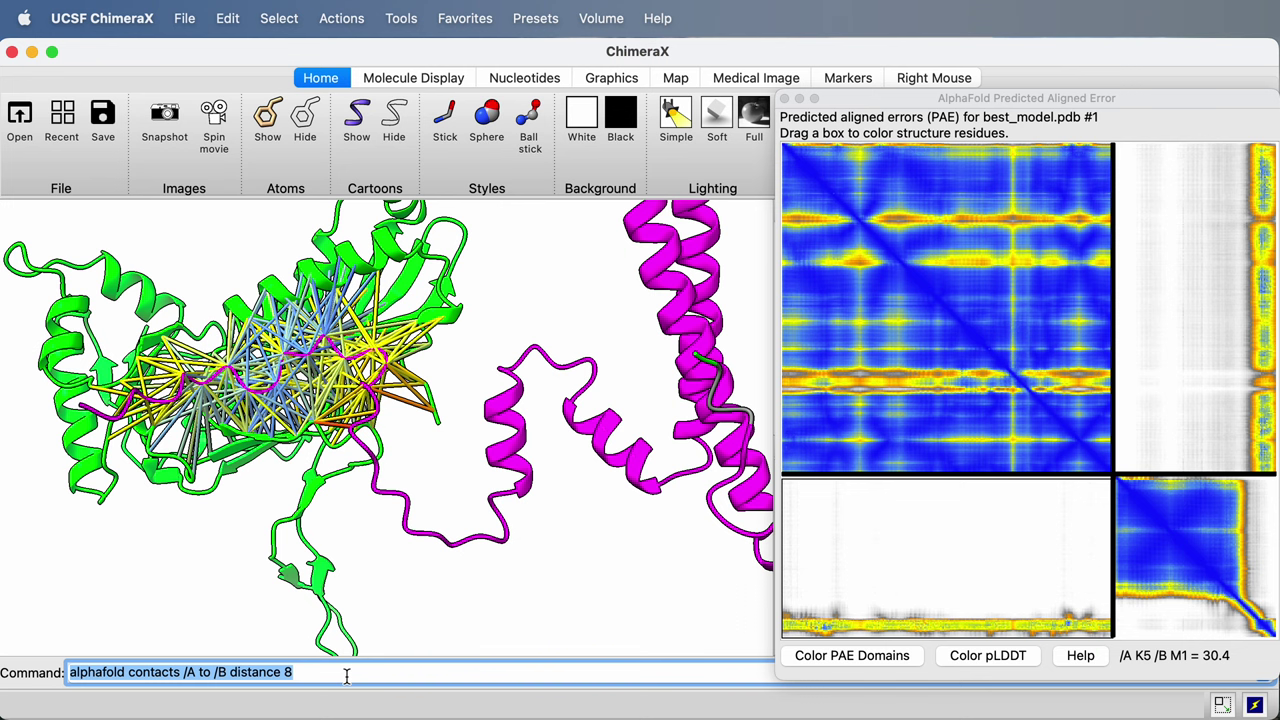
# Step: Replace the previous command with 'close' to close all models
pyautogui.click(346, 675)
pyautogui.moveTo(291, 673); pyautogui.dragTo(72, 672)
pyautogui.write('close')
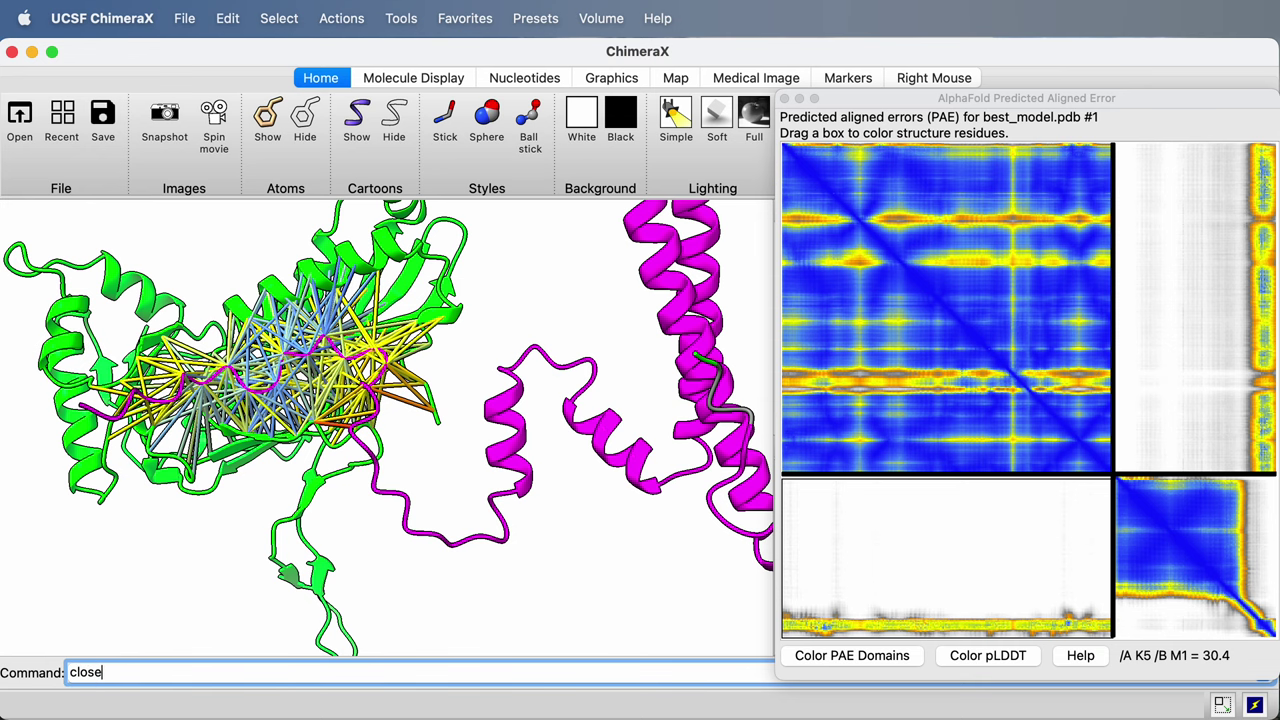
pyautogui.press('Return')
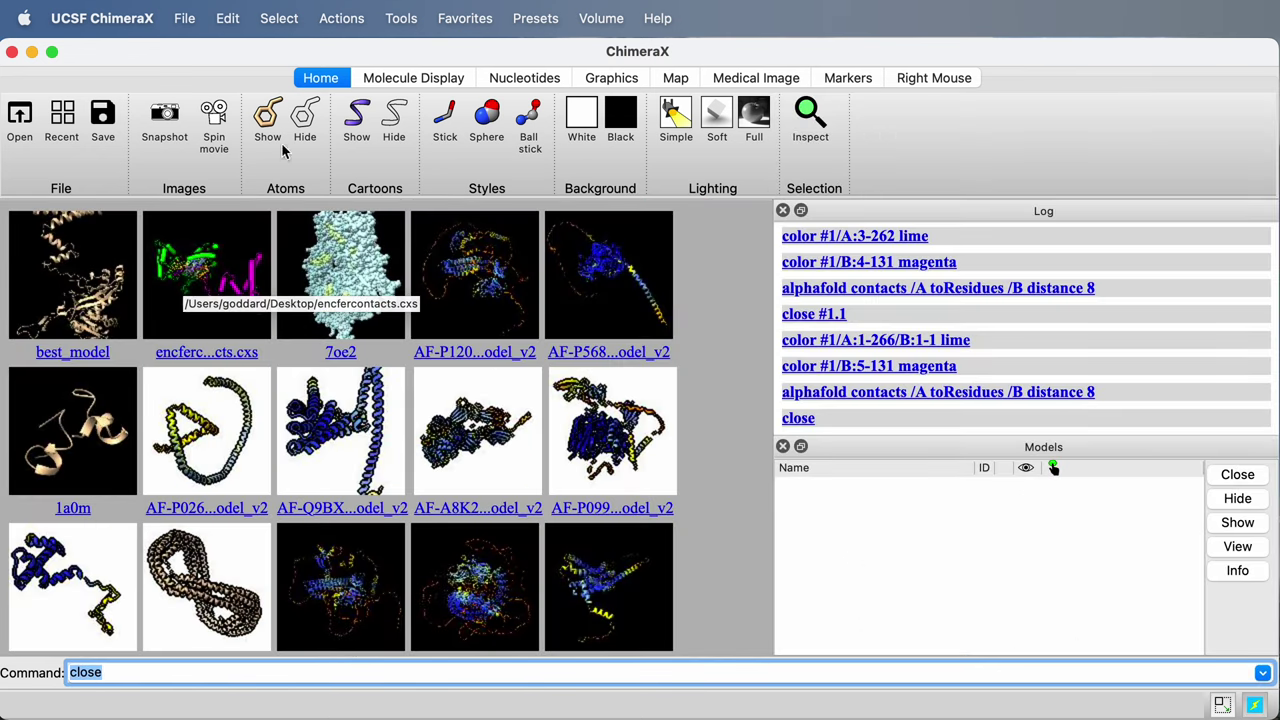
# Step: Open the AlphaFold tool from Tools > Structure Prediction
pyautogui.click(405, 18)
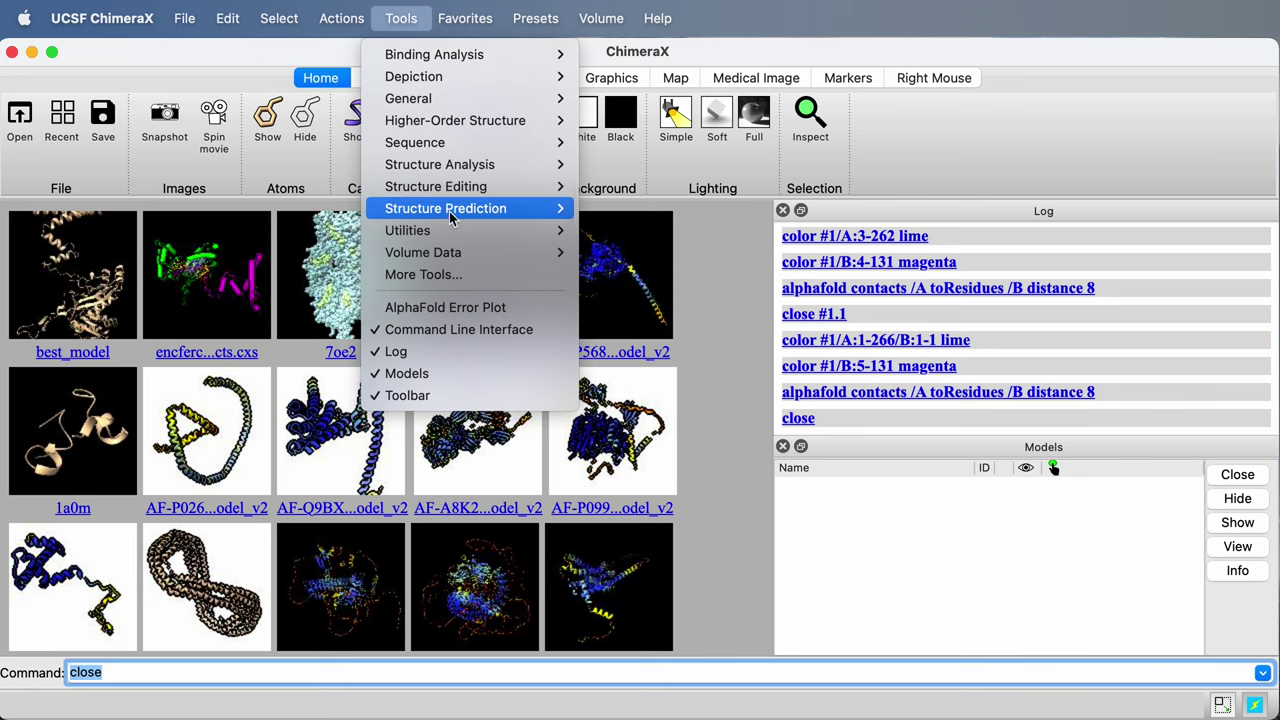
pyautogui.moveTo(451, 215)
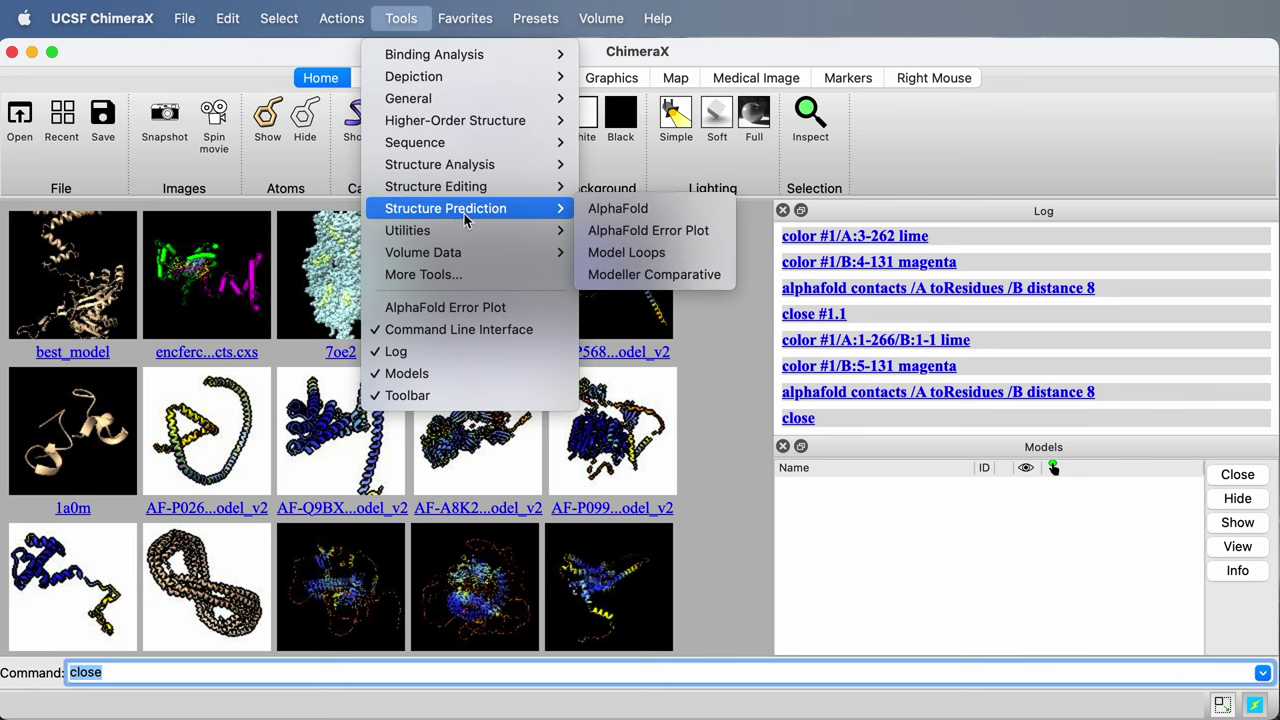
pyautogui.click(612, 214)
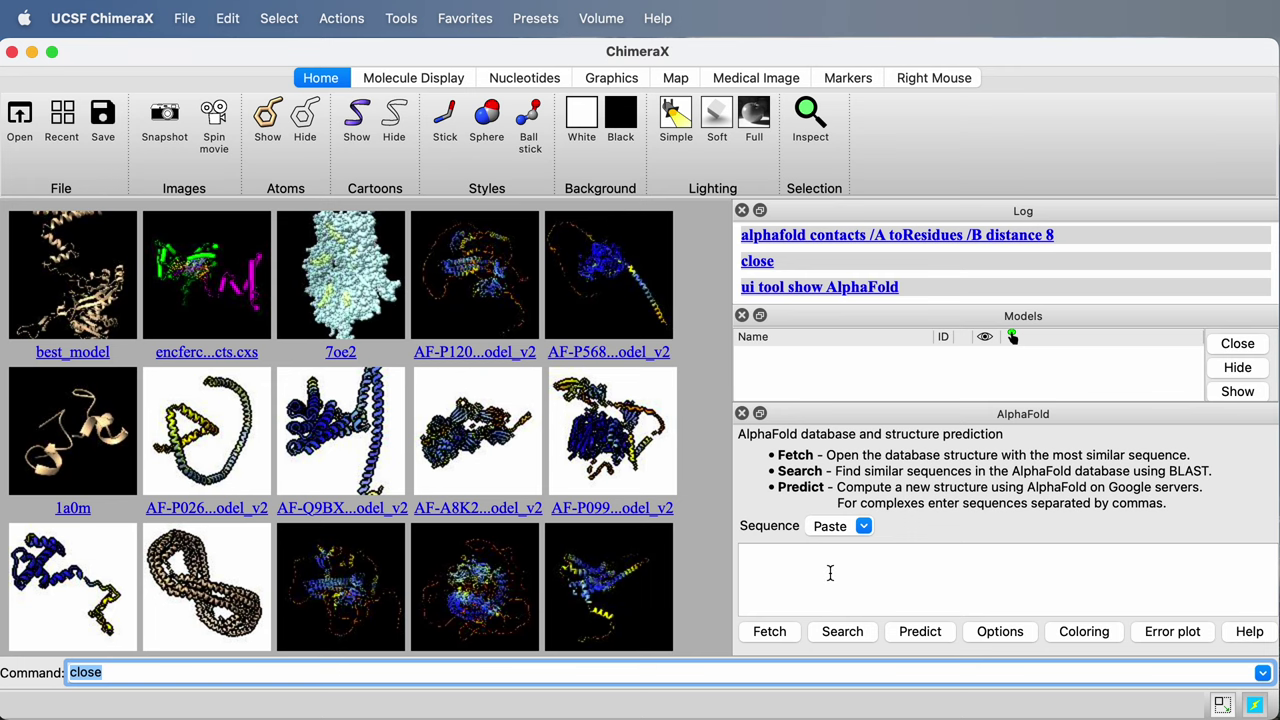
# Step: Go to the D0LZ74 UniProt FASTA tab in Safari and select its whole sequence
pyautogui.press('super+Tab')
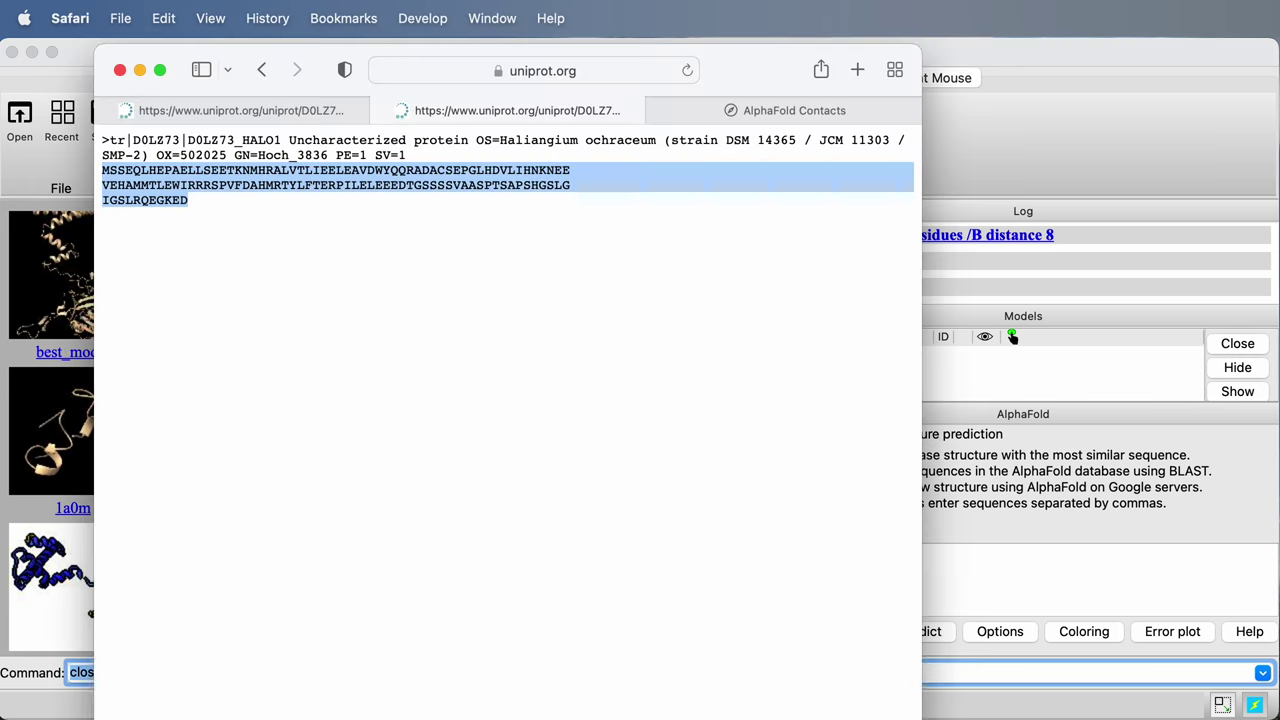
pyautogui.click(257, 111)
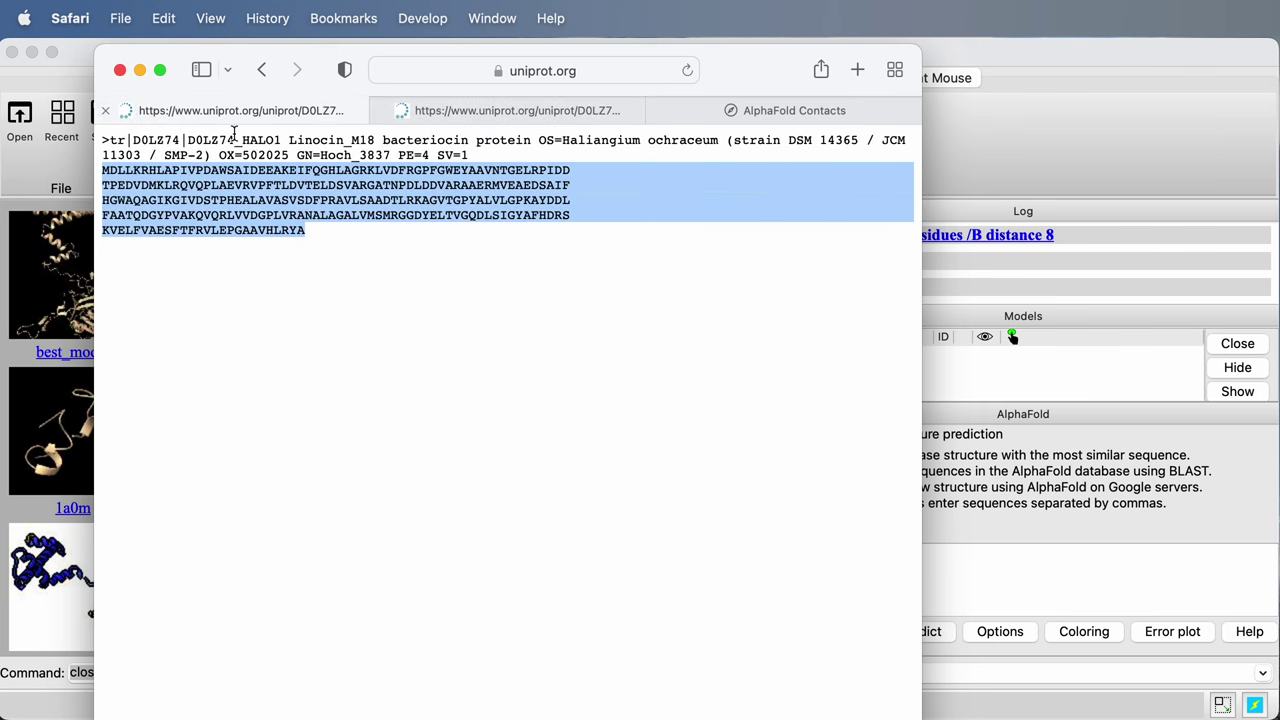
pyautogui.click(376, 355)
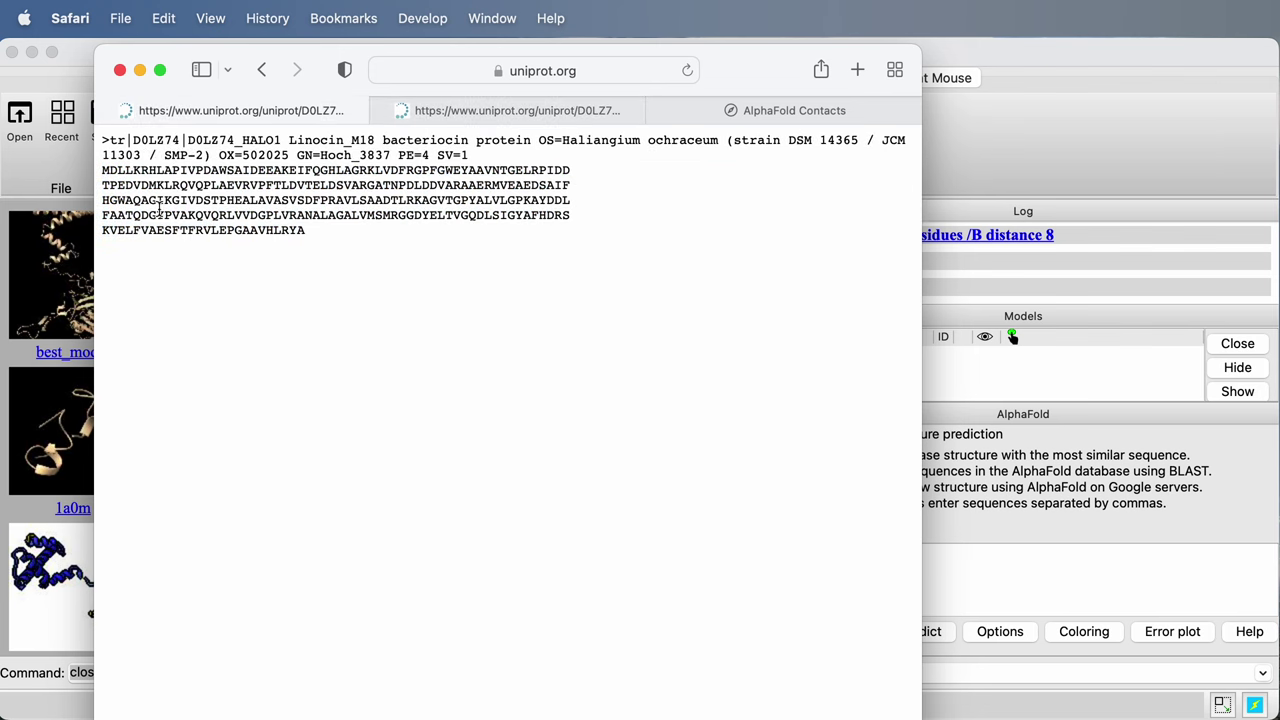
pyautogui.moveTo(102, 170); pyautogui.dragTo(312, 244)
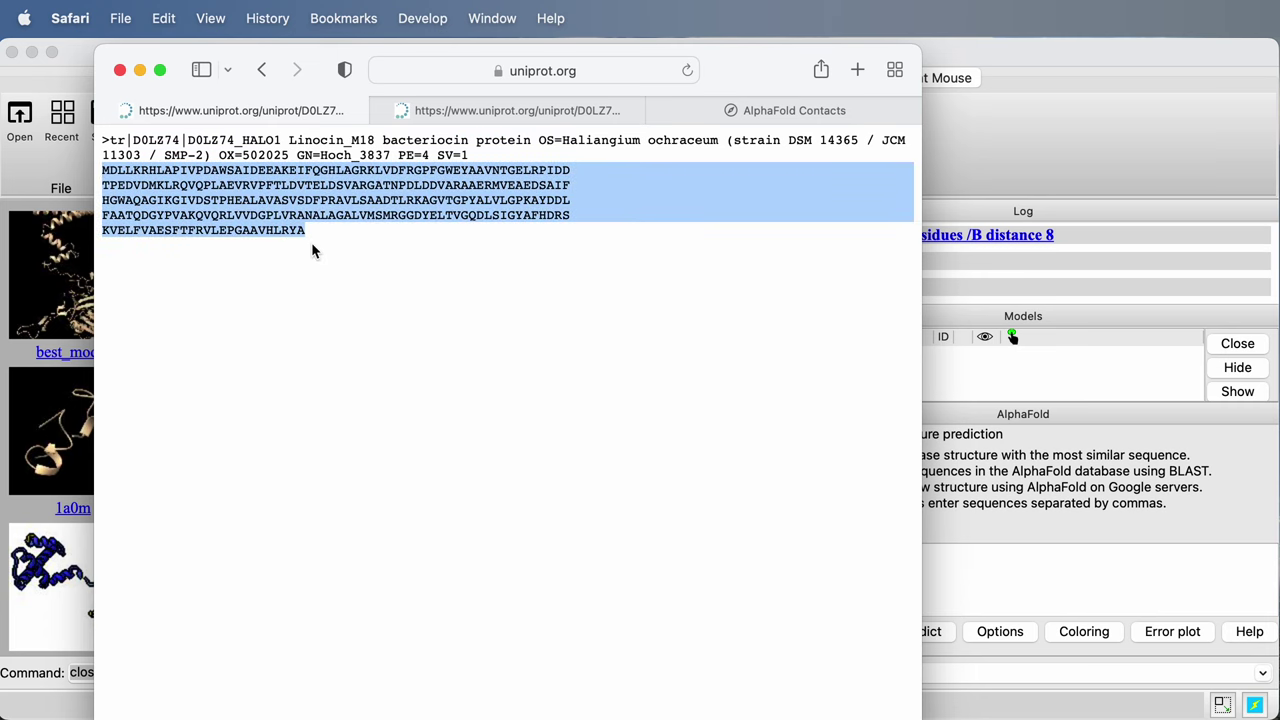
# Step: Paste the D0LZ74 sequence into the AlphaFold Sequence box, followed by a comma and new line
pyautogui.click(1032, 578)
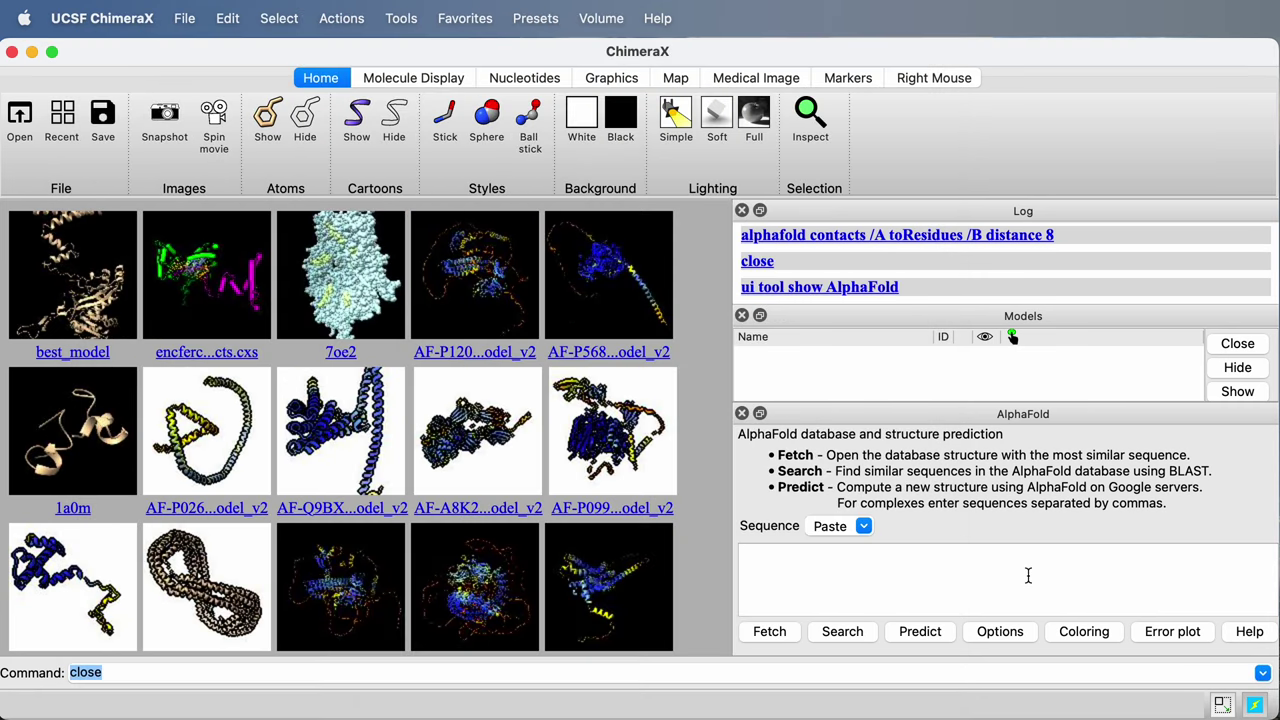
pyautogui.write('MDLLKRHEAPIVPDAWSAIDLEAREITQGHEAGRKEVDFRGPTGWETAAWNTGLERFTDD TPEDVDMKLRQVQPLAEVRVPFTLDVTELDSVARGATNPDLDDVARAAERMVEAEDSAIF HGWAQAGIKGIVDSTPHEALAVASVSDFPRAVLSAADTLRKAGVTGPYALVLGPKAYDDL FAATQDGYPVAKQVQRLVVDGPLVRANALAGALVMSMRGGDYELTVGQDLSIGYAFHDRS KVELFVAESFTFRVLEPGAAVHLRYA')
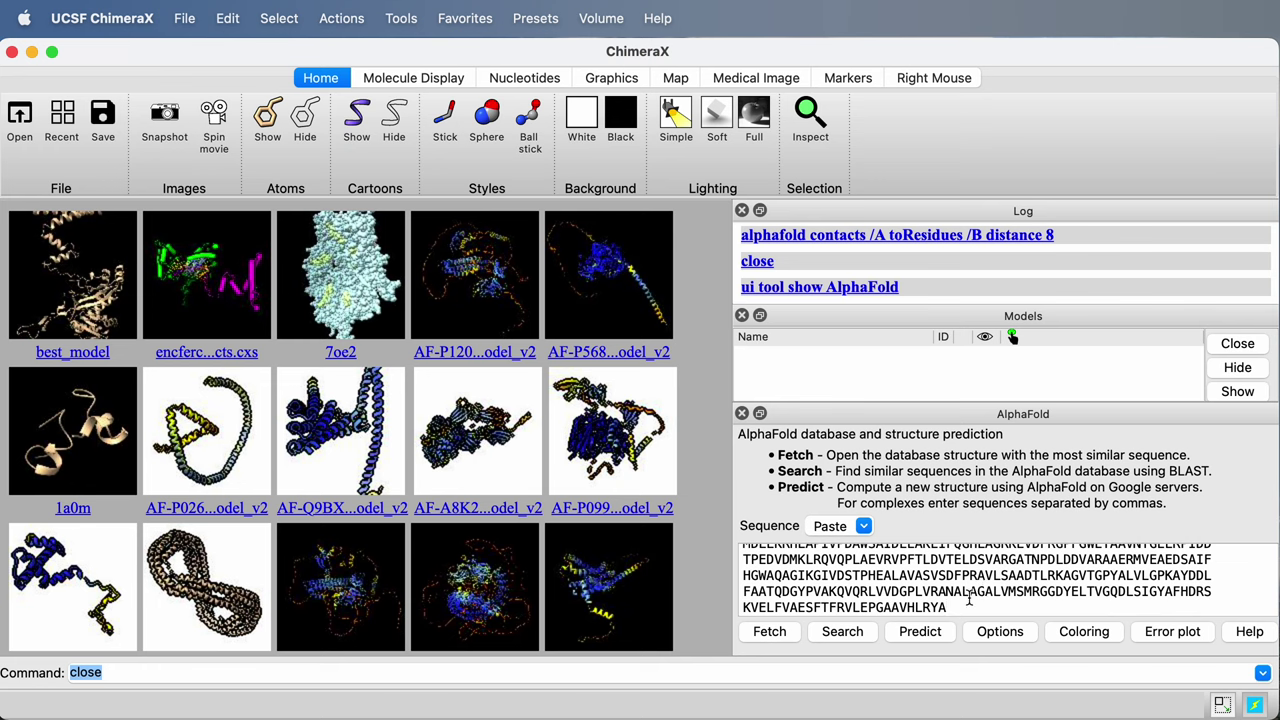
pyautogui.write(',')
pyautogui.press('Return')
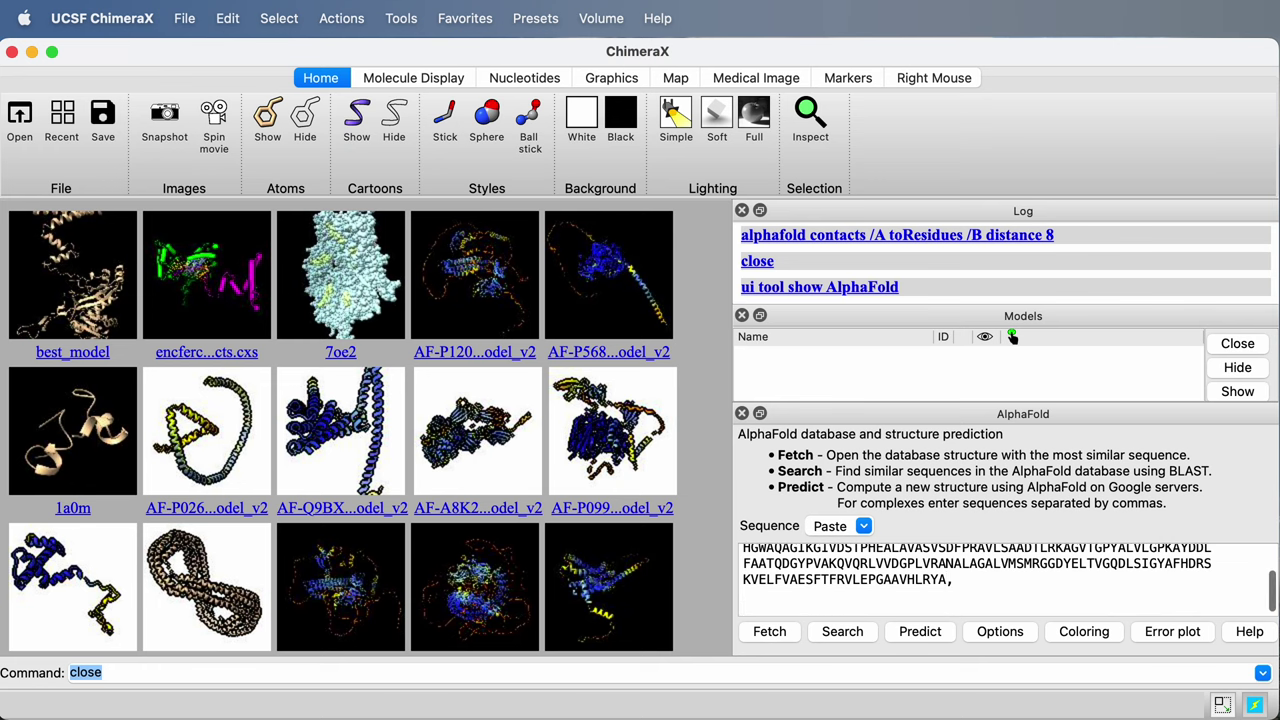
# Step: Select the three-line D0LZ73 sequence in Safari's second UniProt tab
pyautogui.press('super+Tab')
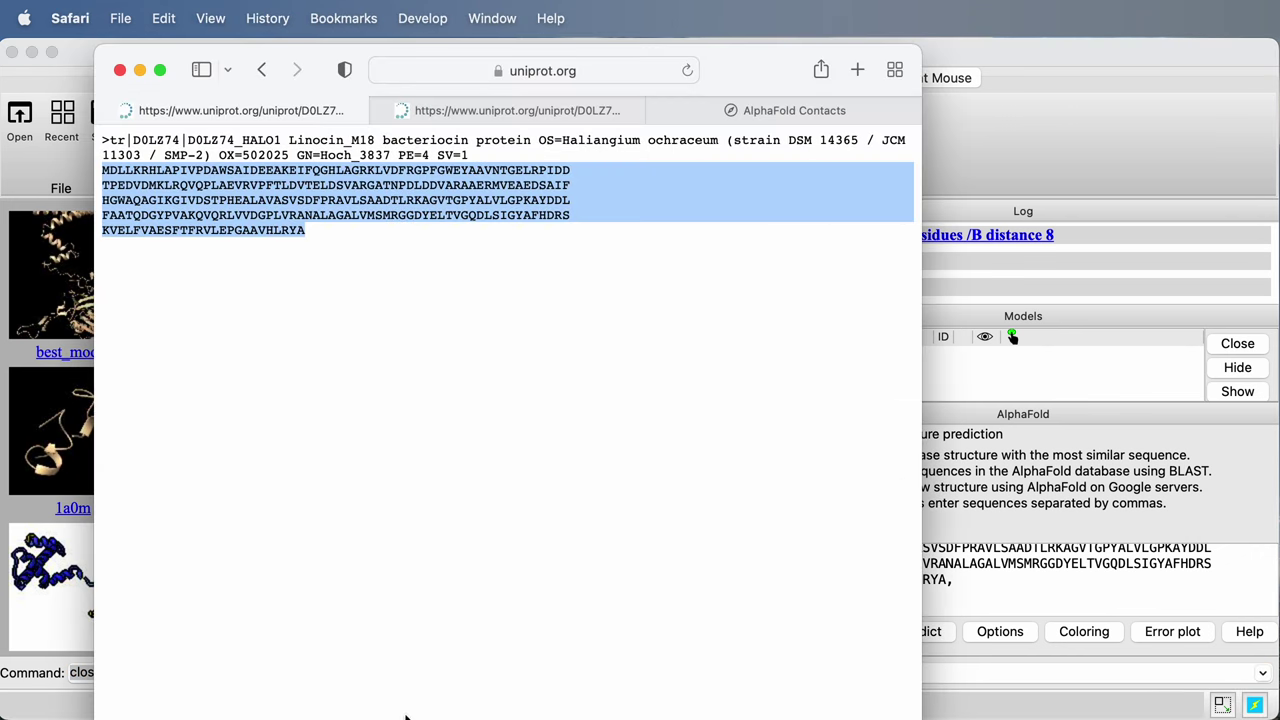
pyautogui.click(470, 112)
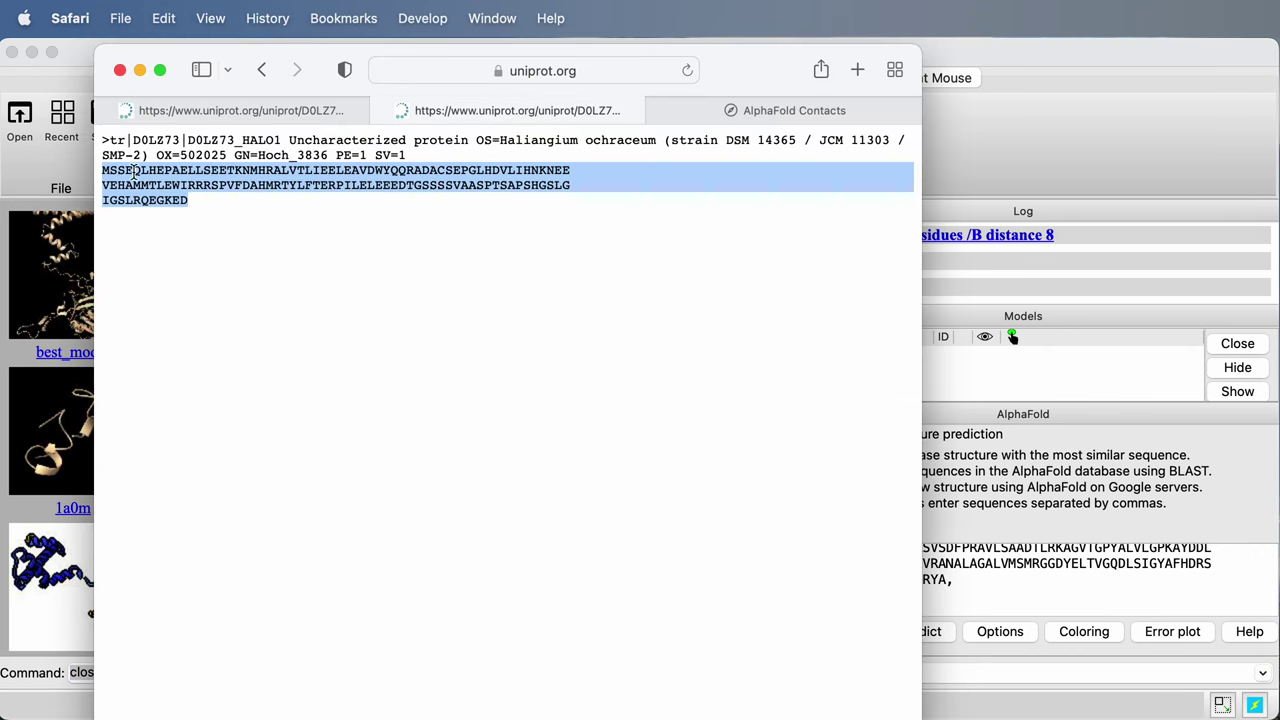
pyautogui.click(320, 270)
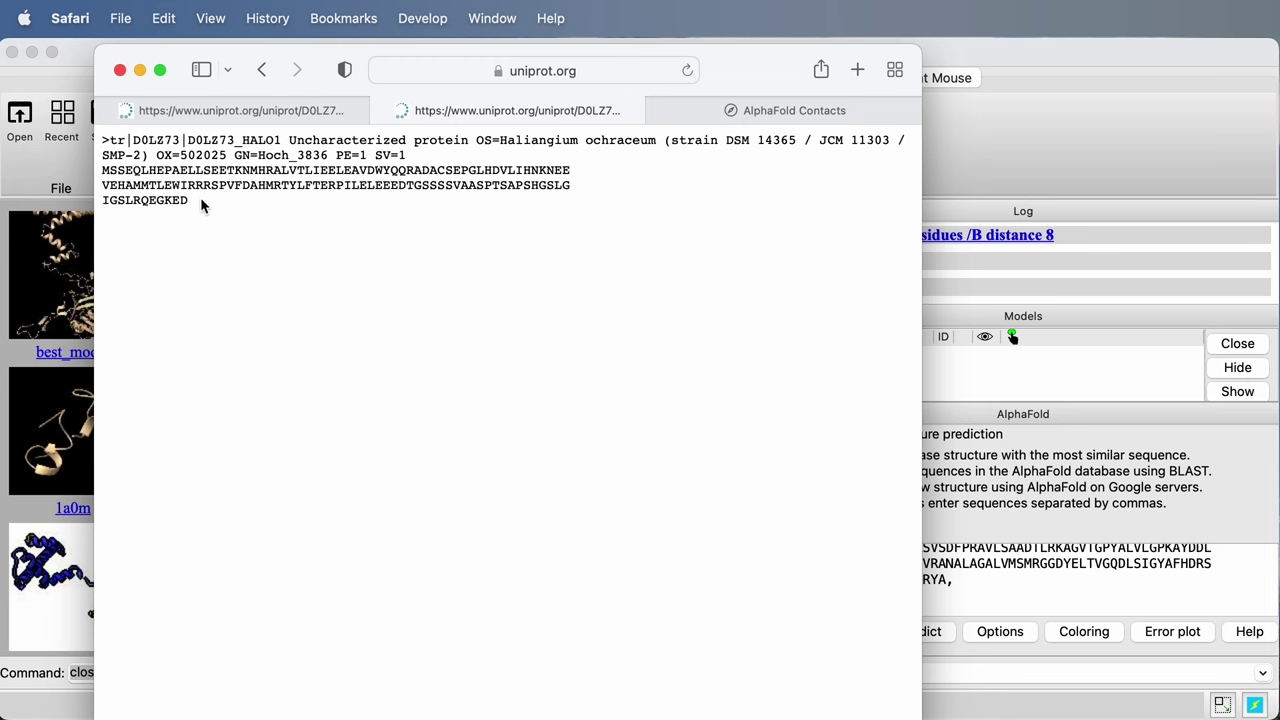
pyautogui.moveTo(200, 200); pyautogui.dragTo(92, 173)
pyautogui.press('super+c')
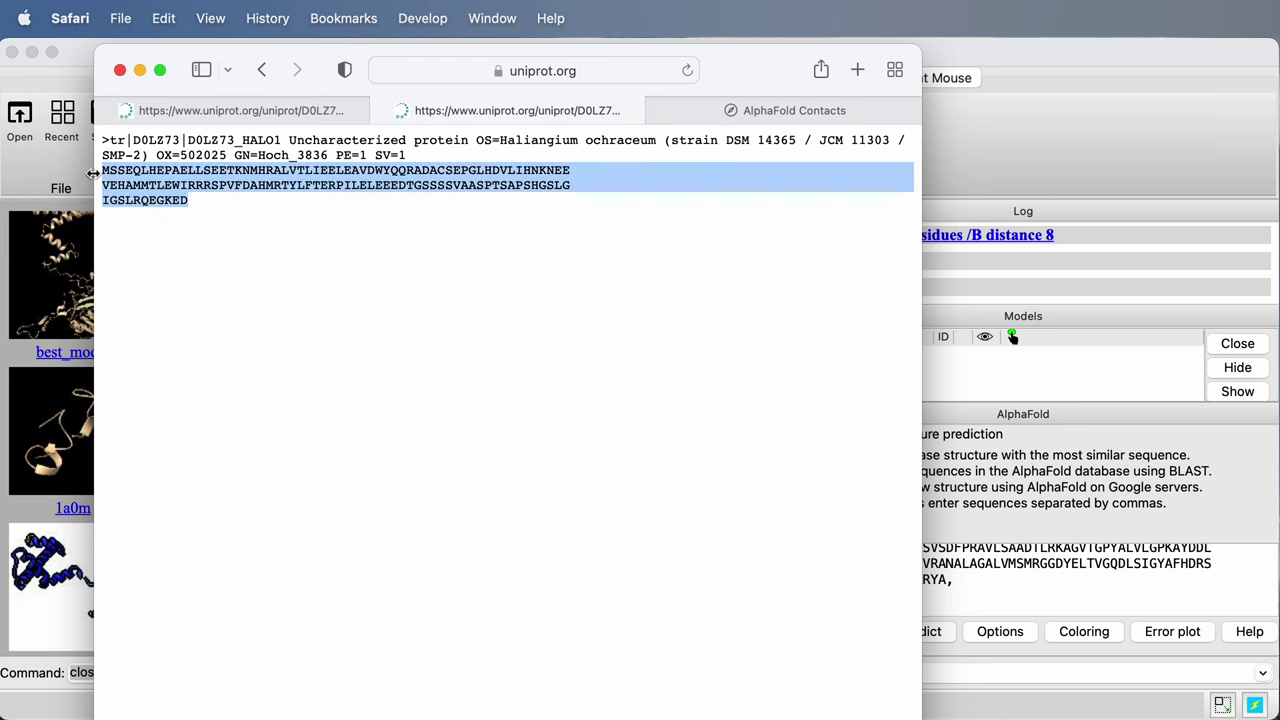
# Step: Paste the D0LZ73 sequence after the comma in the AlphaFold Sequence box
pyautogui.click(1055, 598)
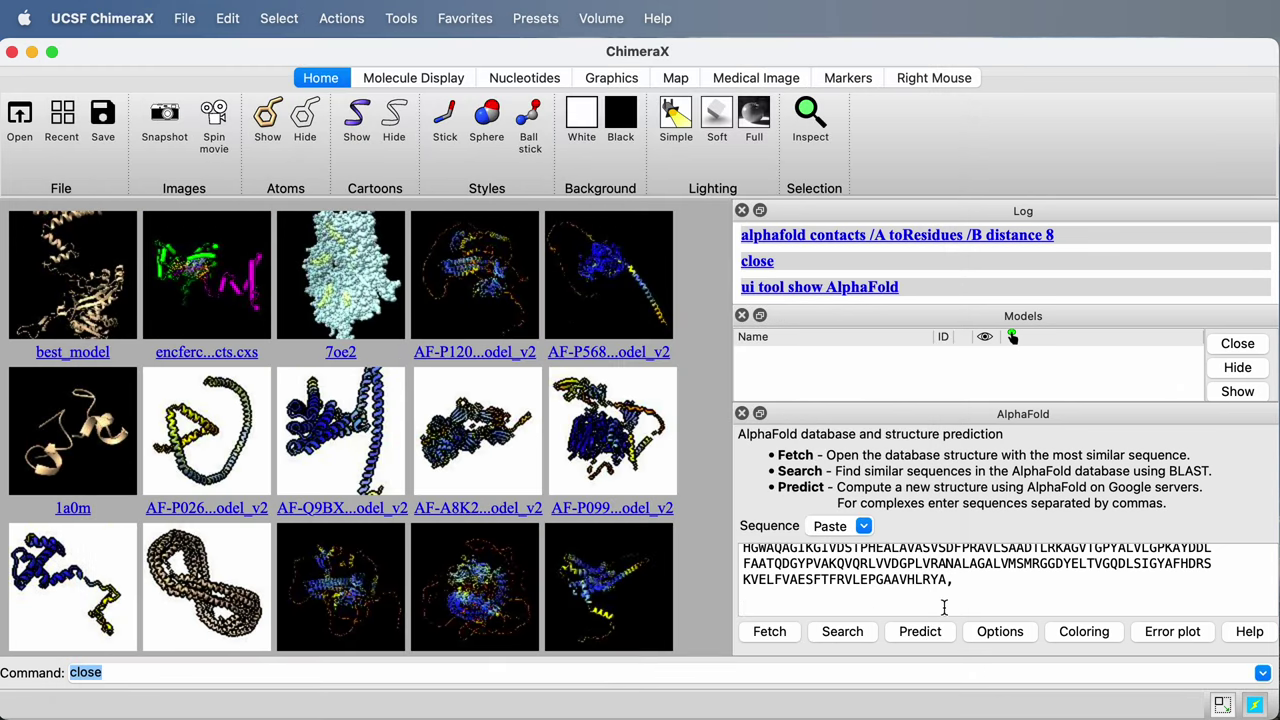
pyautogui.press('super+v')
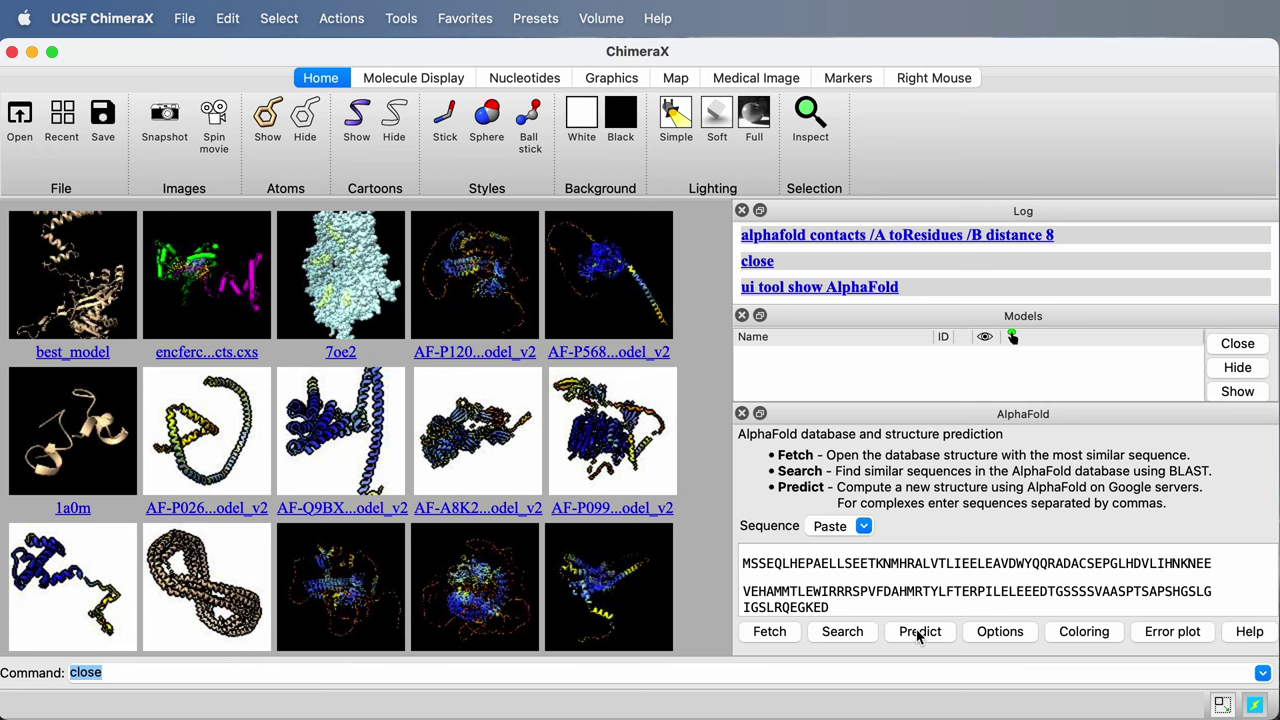
# Step: Browse the Open dialog to Downloads > ChimeraX > AlphaFold
pyautogui.click(20, 116)
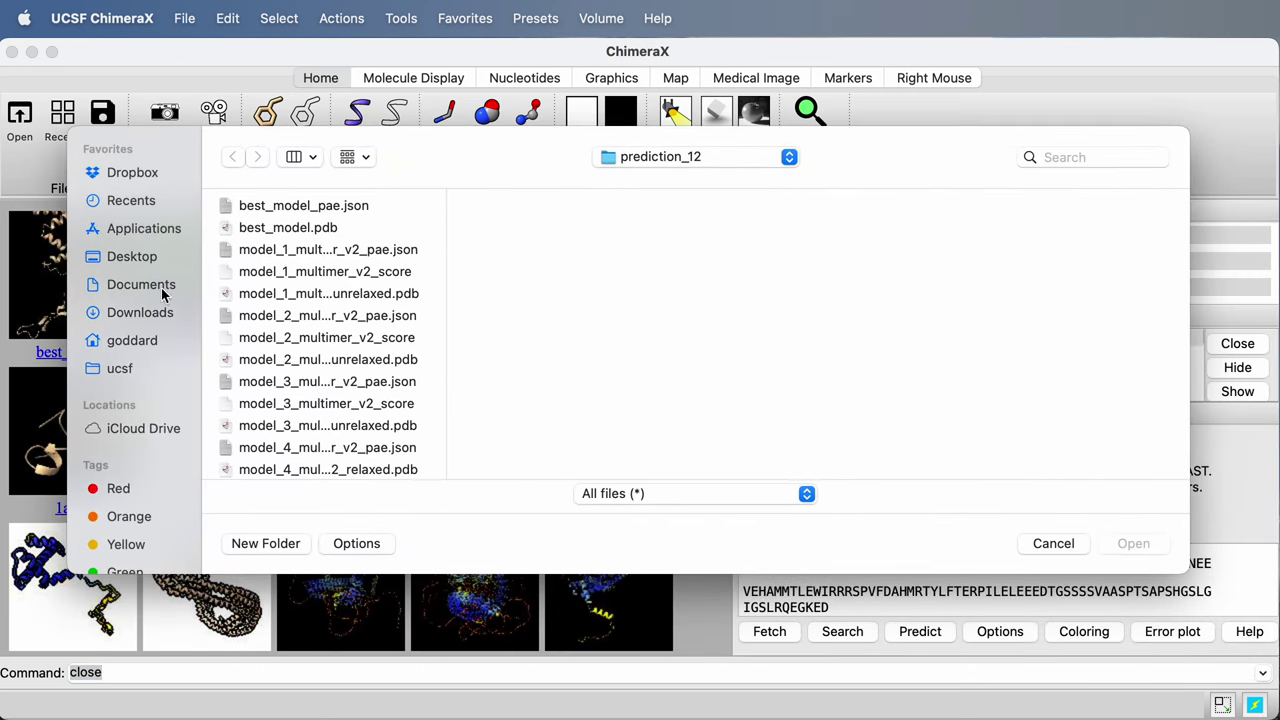
pyautogui.click(141, 316)
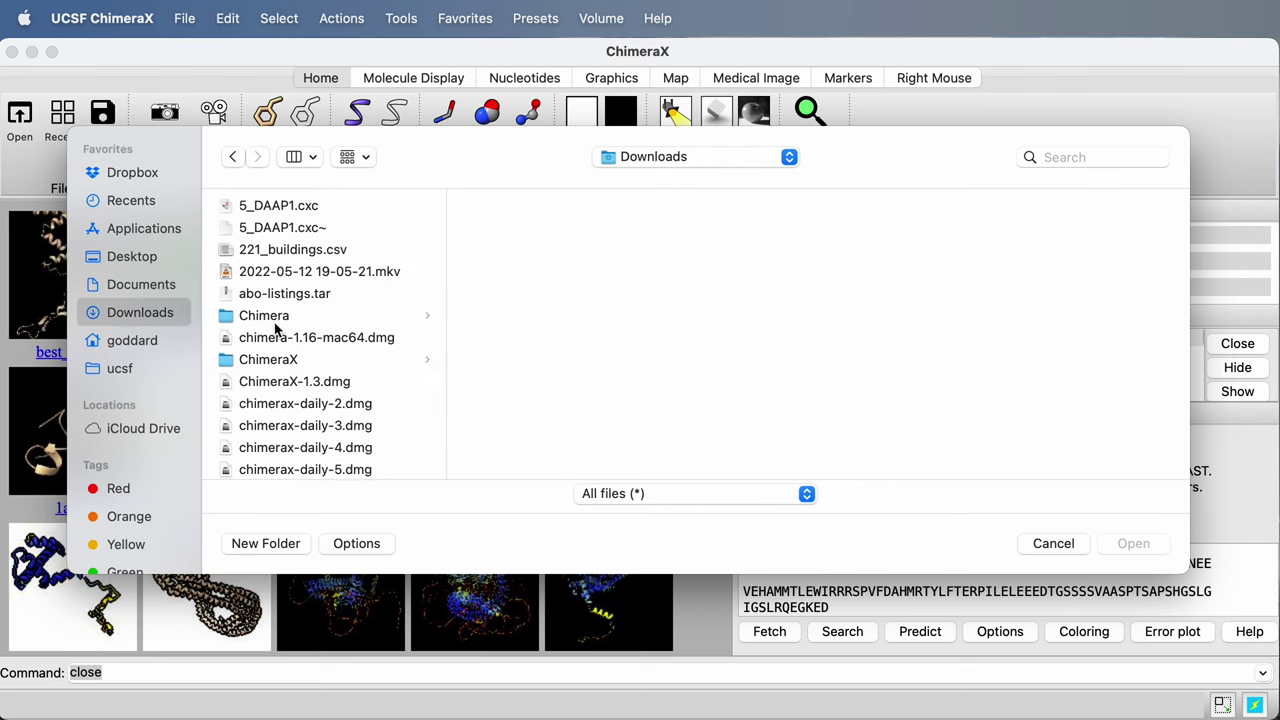
pyautogui.click(272, 364)
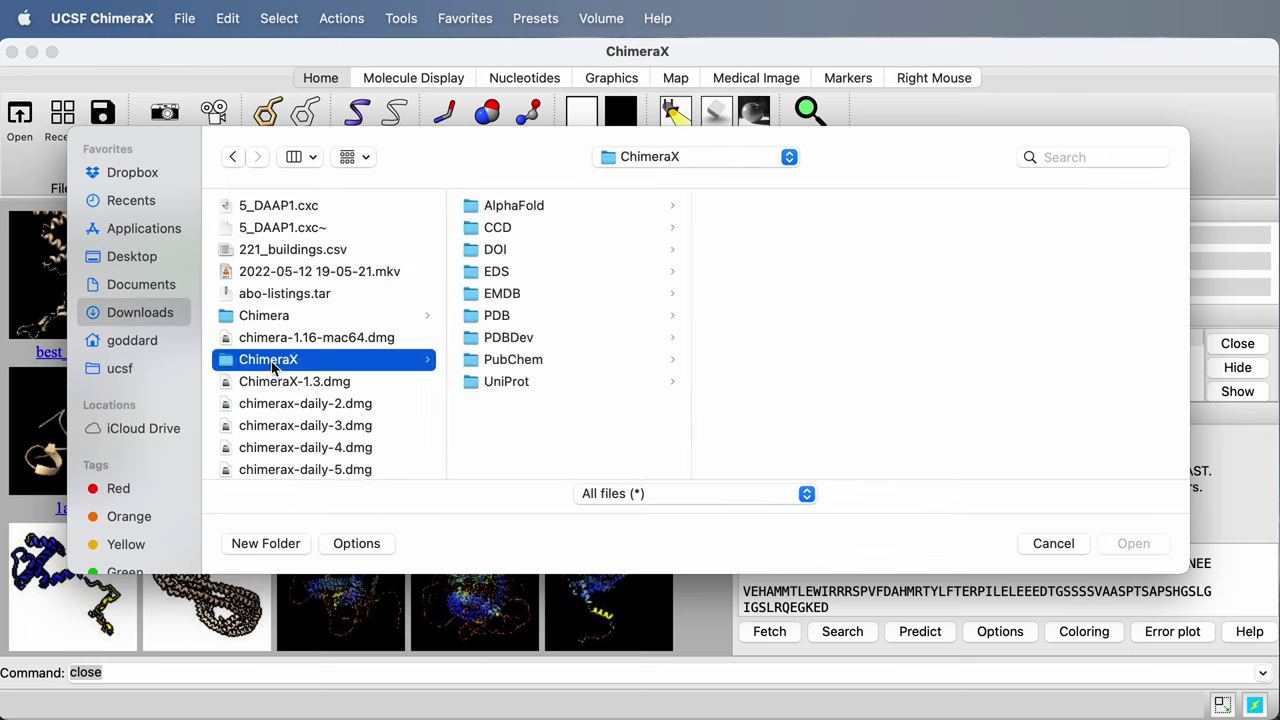
pyautogui.click(530, 207)
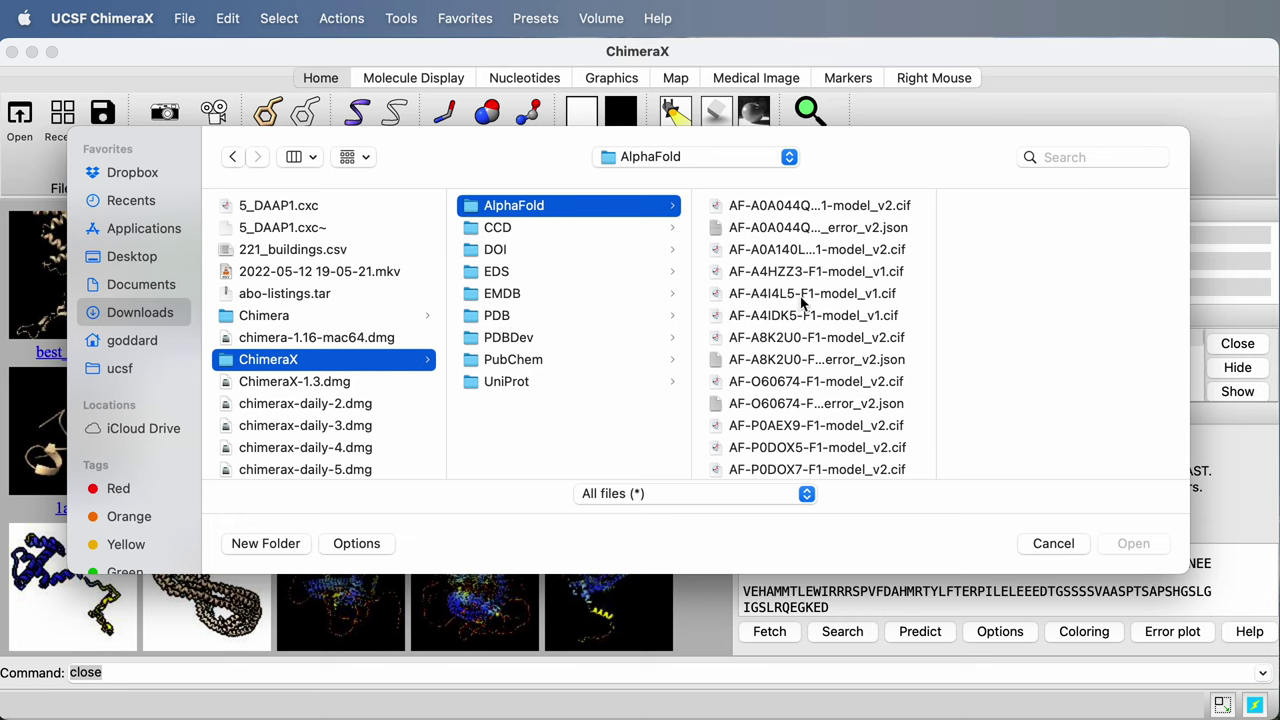
# Step: Enter the prediction_12 folder and choose best_model.pdb
pyautogui.scroll(-3, 741, 301)
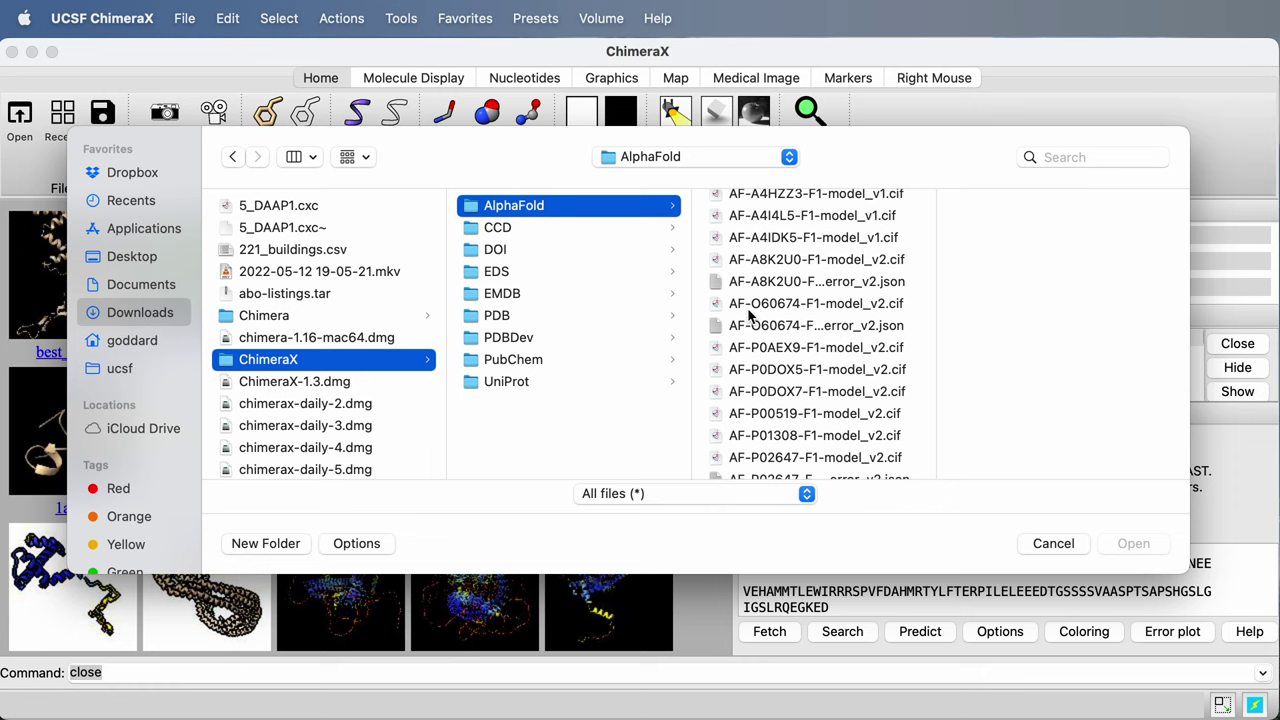
pyautogui.scroll(-10, 748, 316)
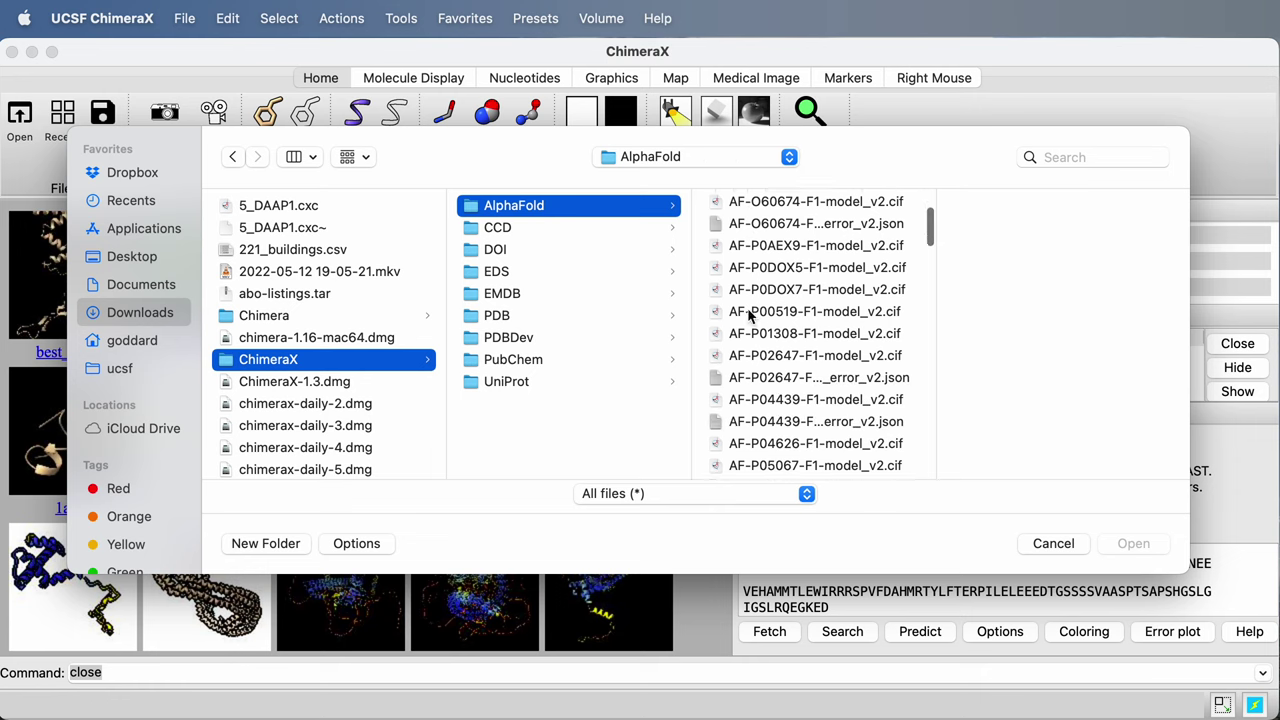
pyautogui.scroll(-10, 748, 316)
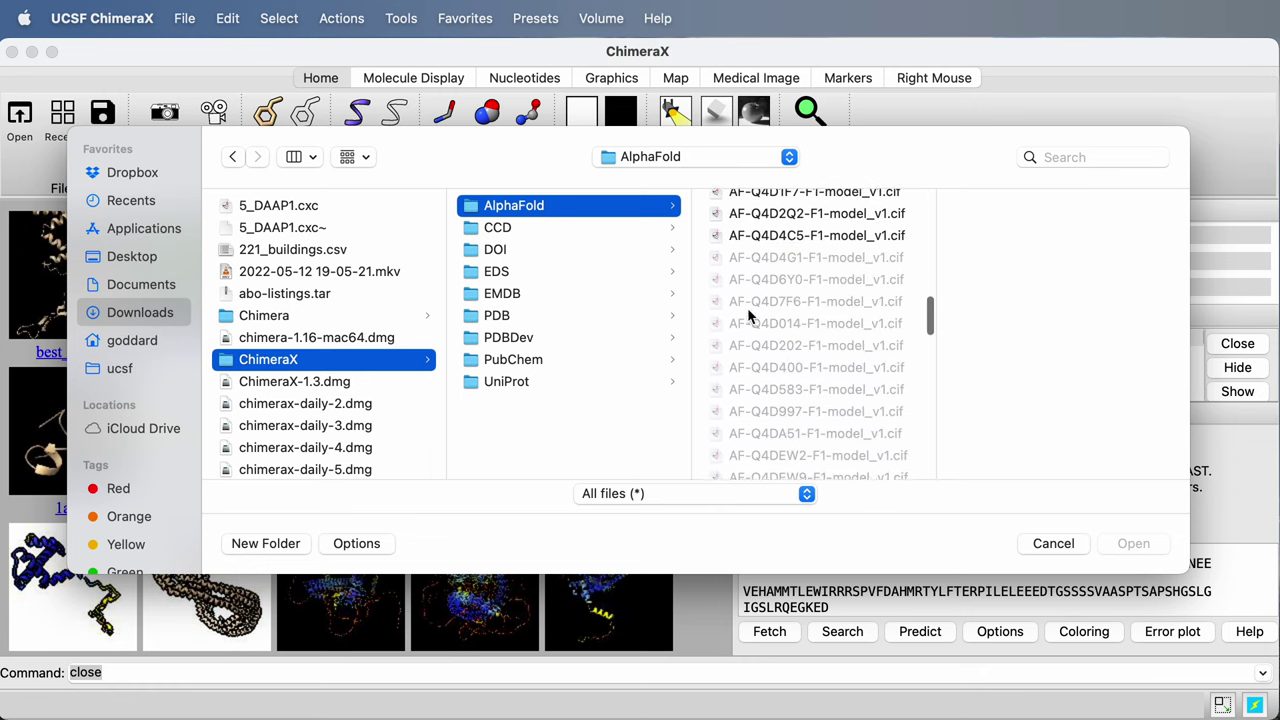
pyautogui.scroll(-10, 748, 316)
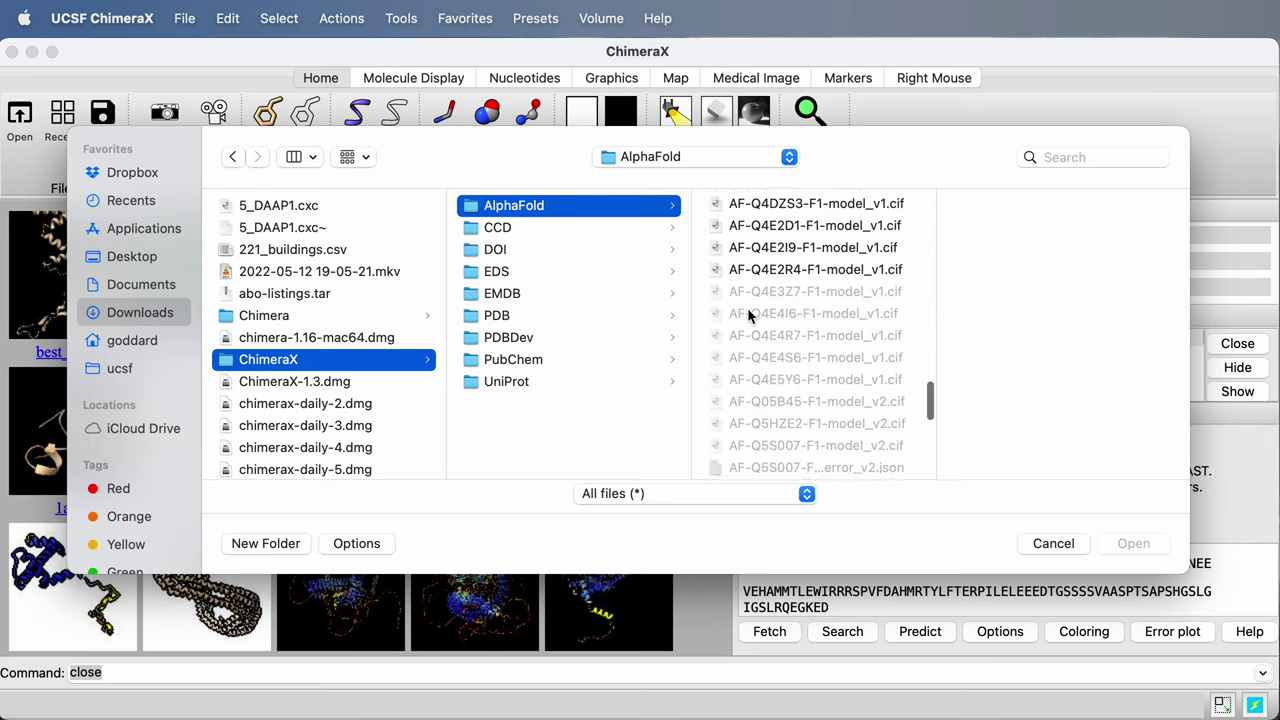
pyautogui.scroll(-5, 748, 316)
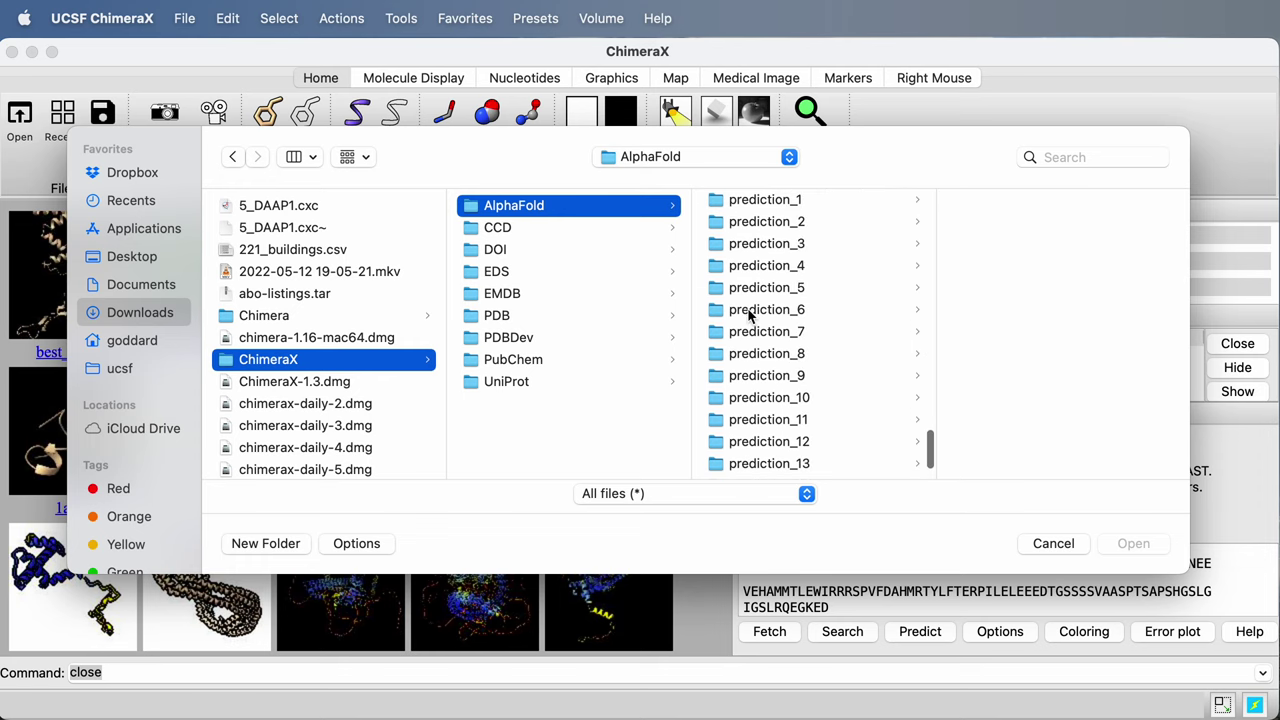
pyautogui.scroll(-3, 785, 385)
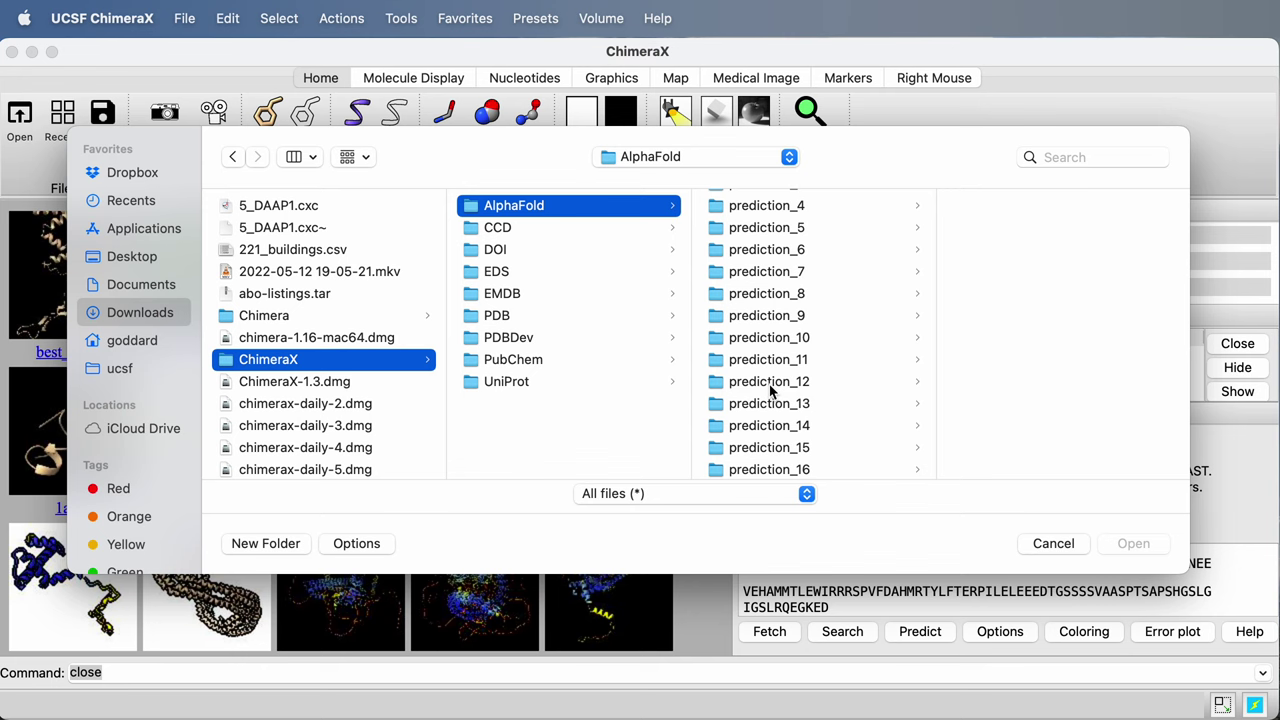
pyautogui.click(770, 382)
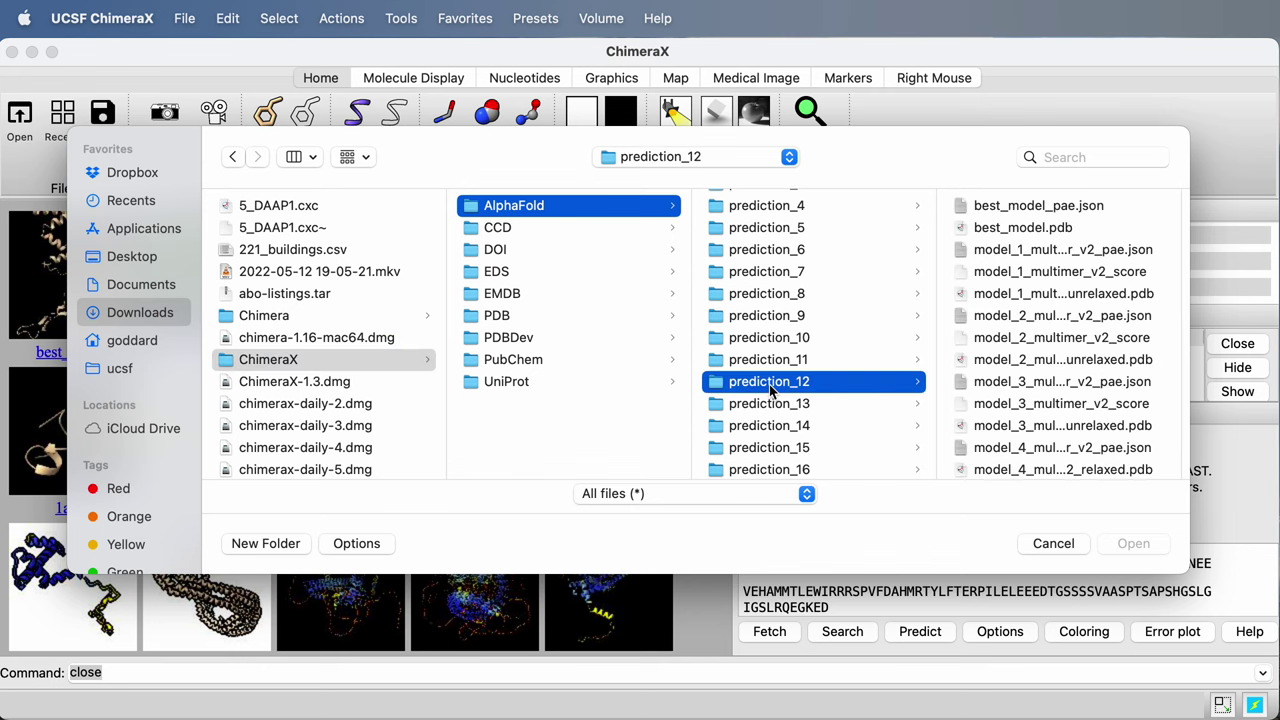
pyautogui.click(1030, 229)
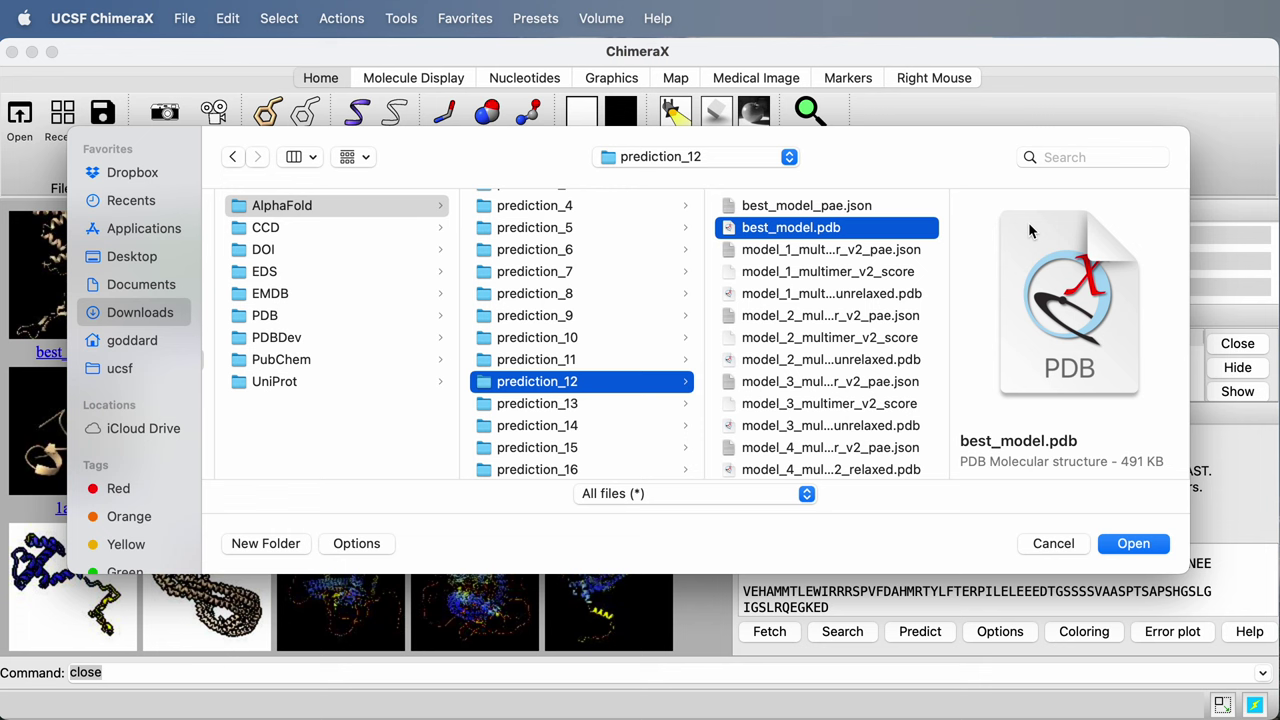
# Step: Load best_model.pdb, then rotate and zoom until both chains lie side by side
pyautogui.click(1138, 548)
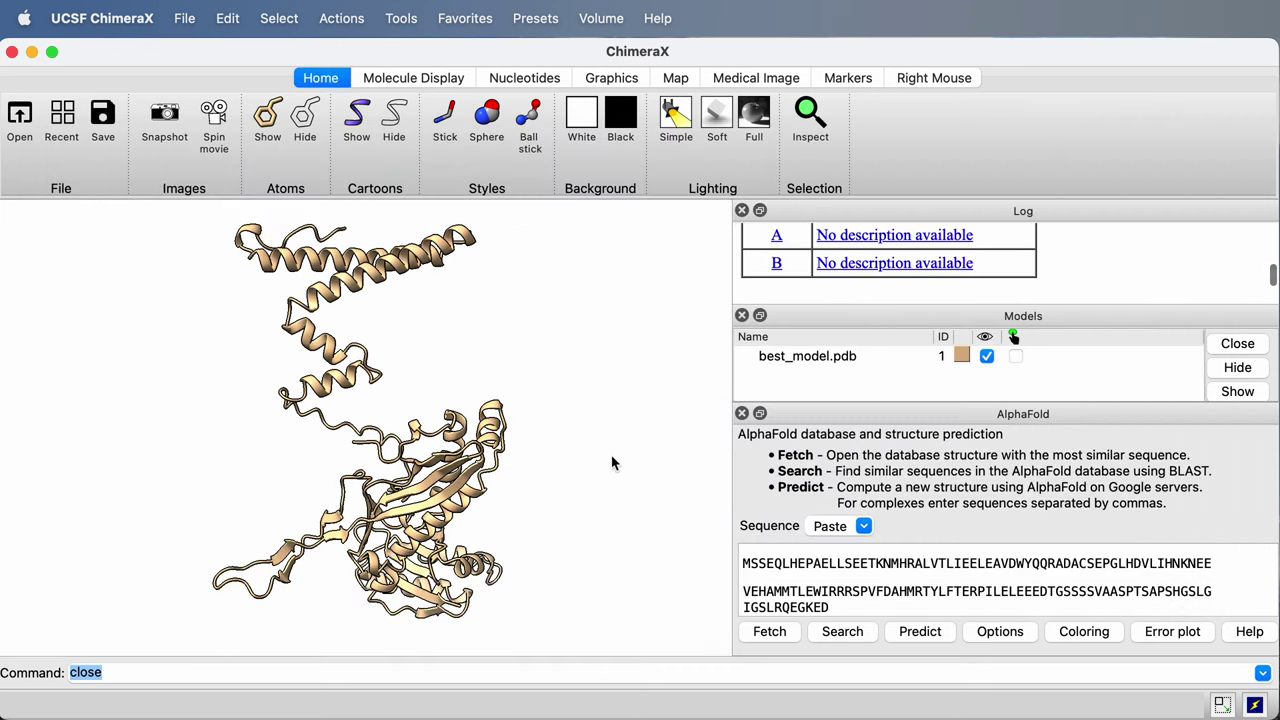
pyautogui.moveTo(555, 511); pyautogui.dragTo(143, 340)
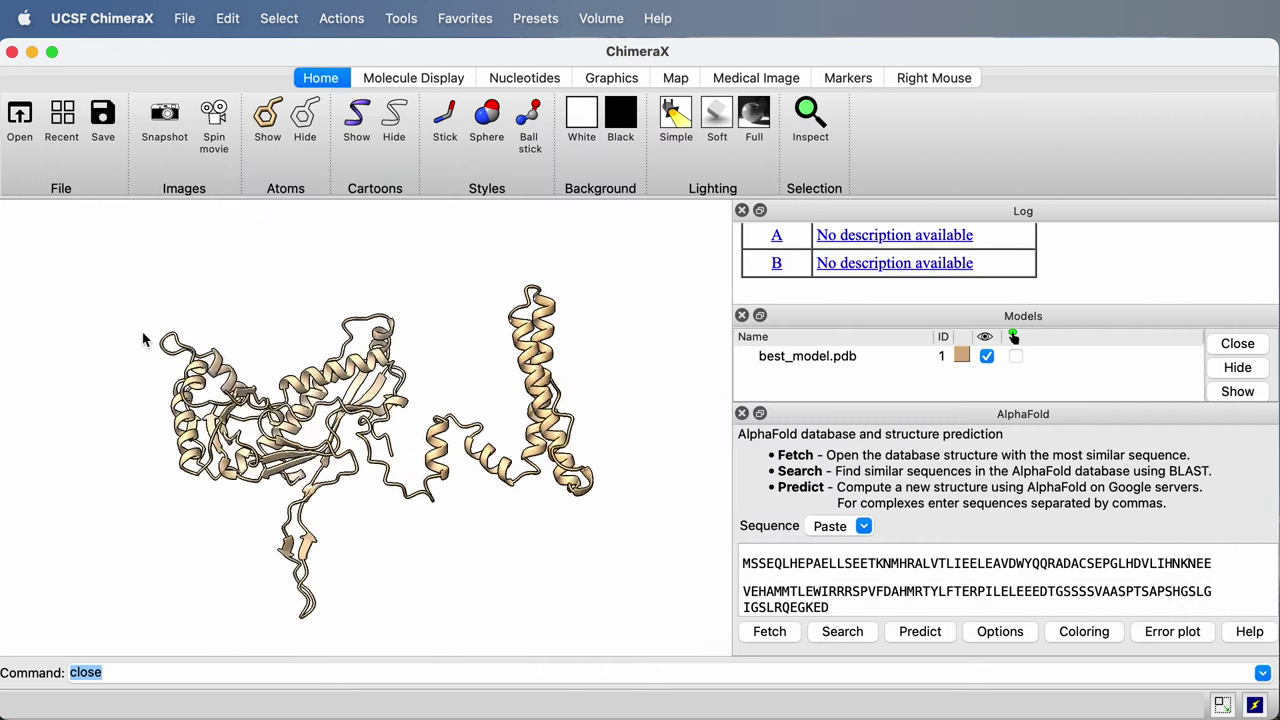
pyautogui.scroll(3, 425, 393)
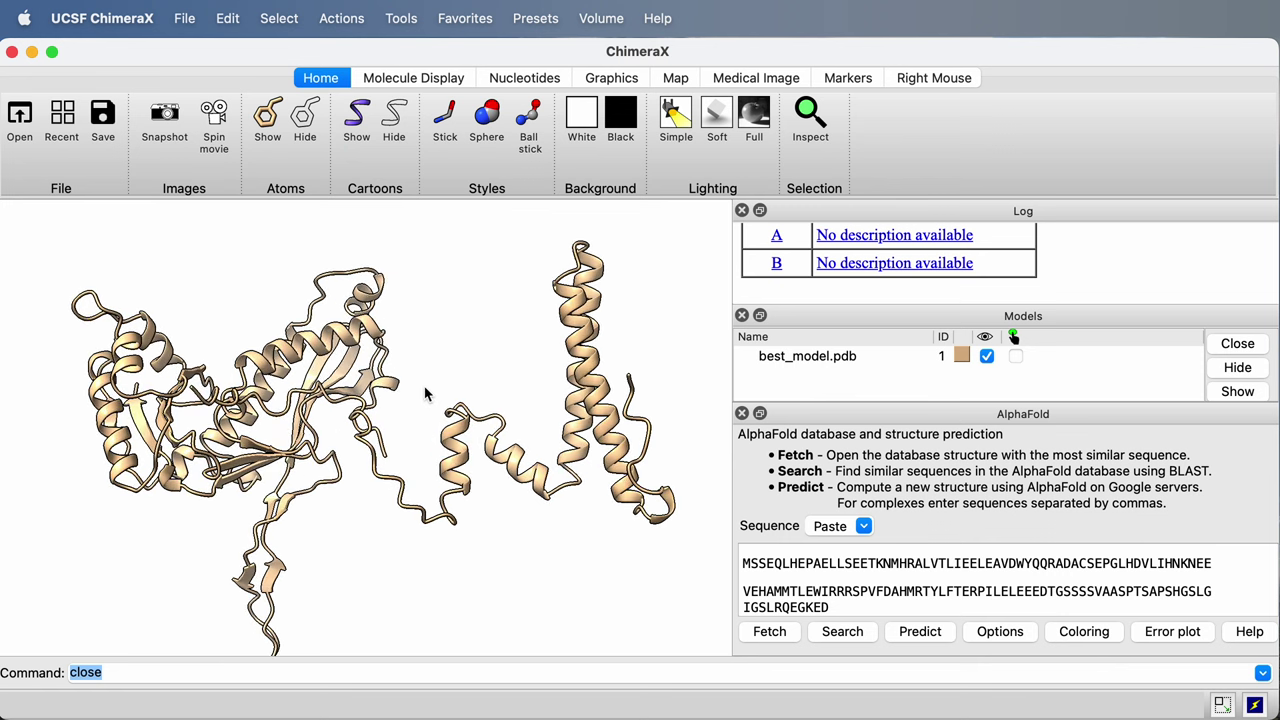
pyautogui.moveTo(686, 337); pyautogui.dragTo(700, 350)
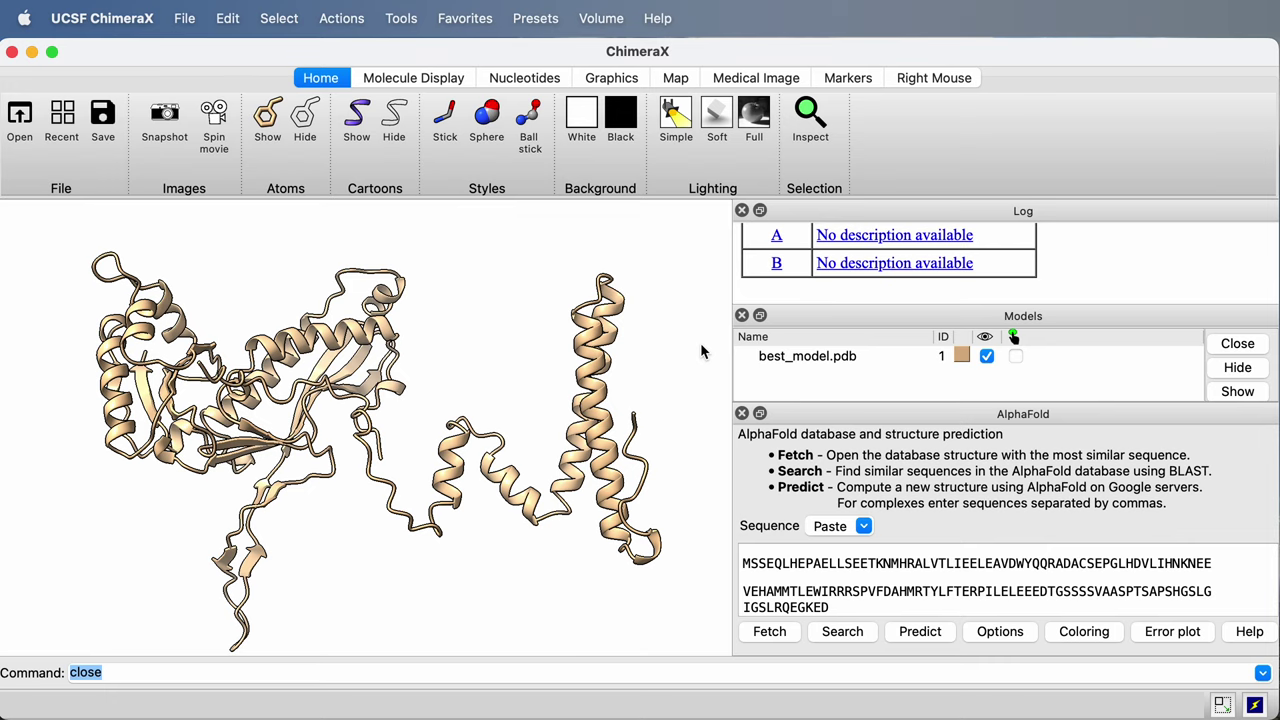
# Step: Open the AlphaFold Error Plot tool and load best_model_pae.json from prediction_12
pyautogui.click(410, 22)
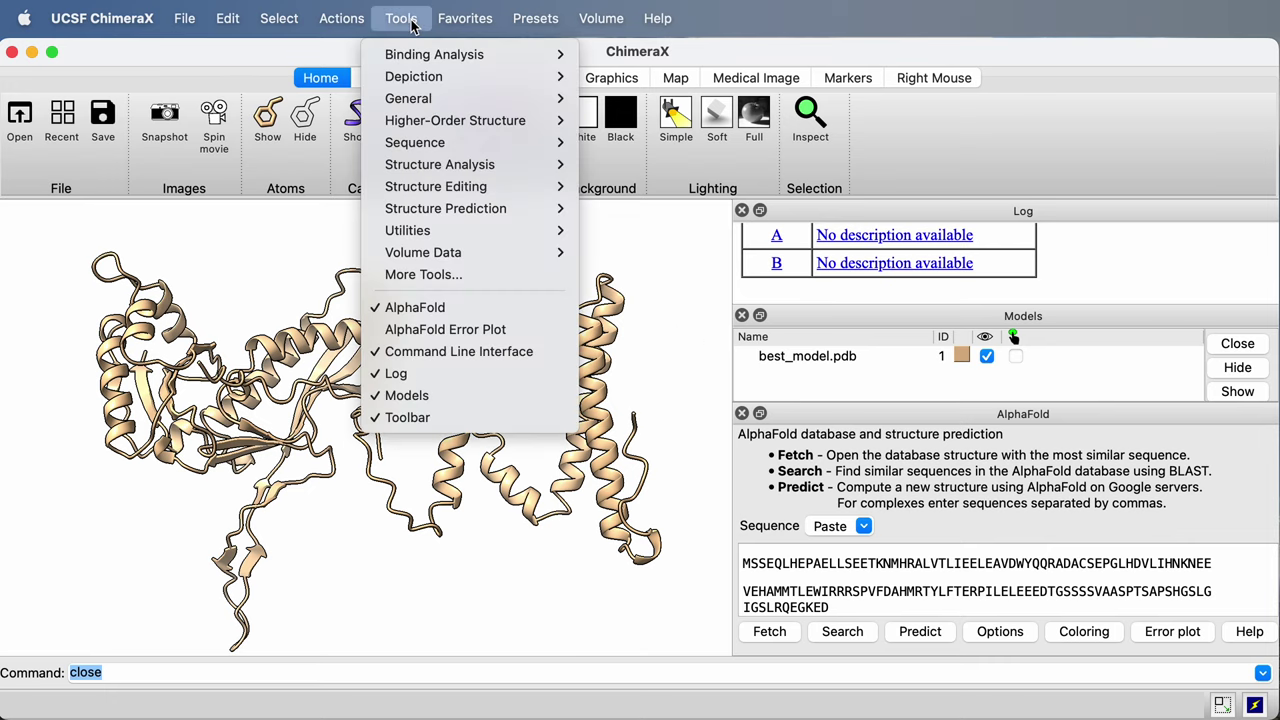
pyautogui.moveTo(458, 208)
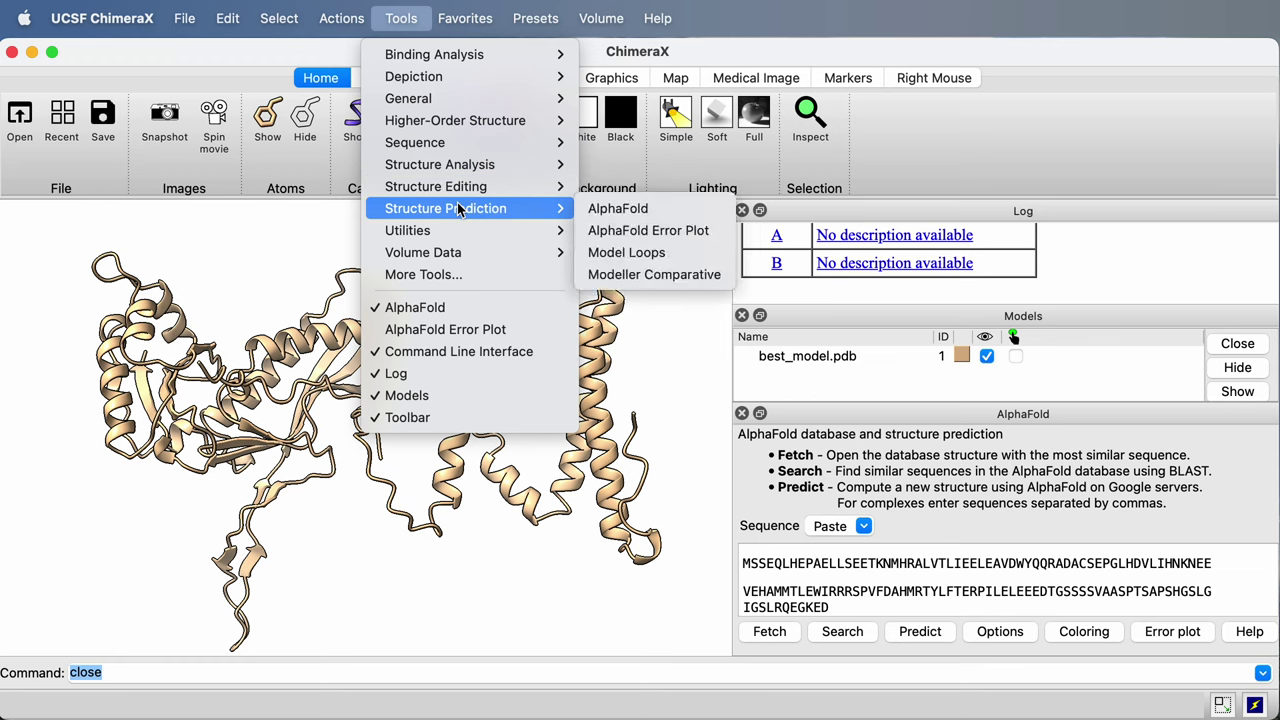
pyautogui.click(639, 232)
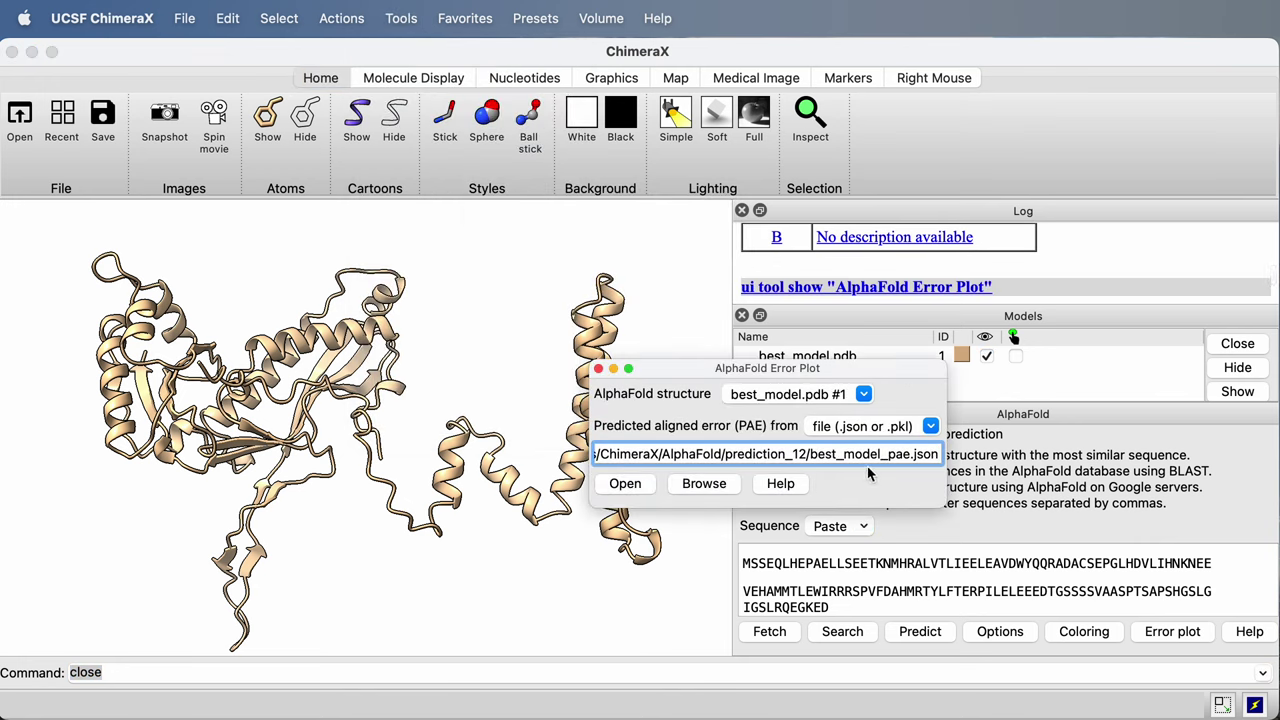
pyautogui.click(625, 484)
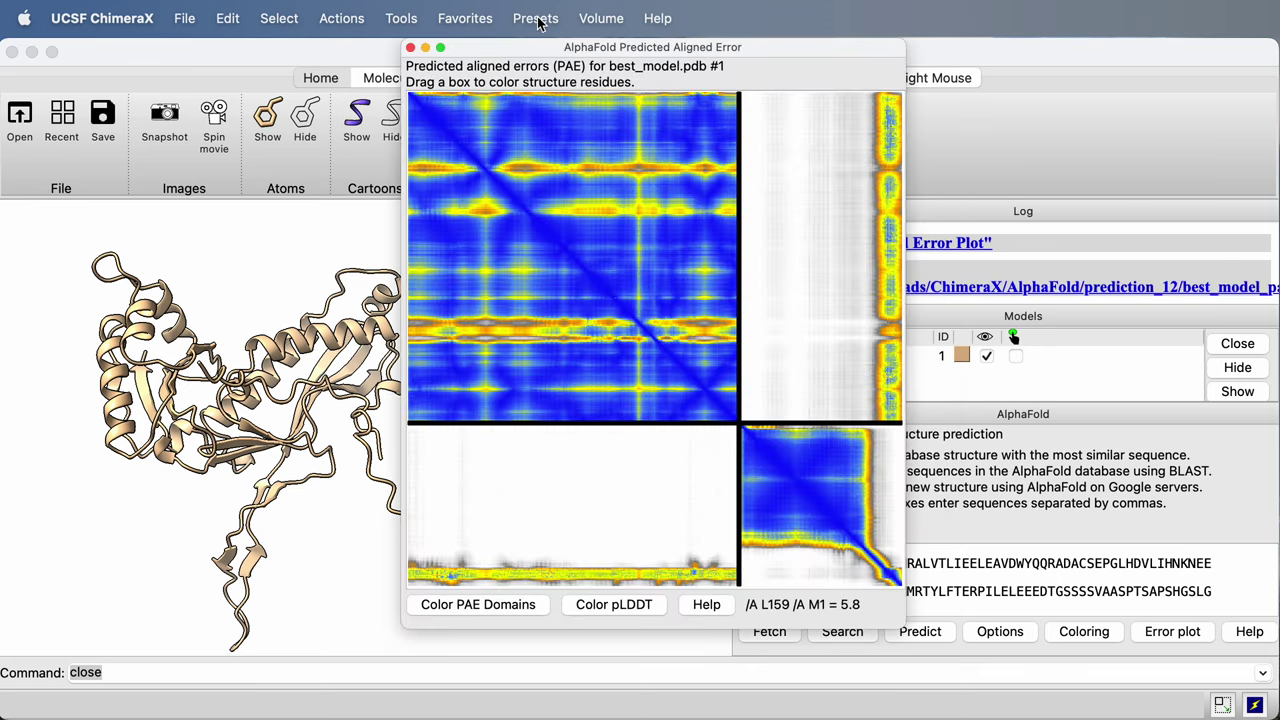
# Step: Move the PAE plot aside and box chain A's upper-left PAE block to colour it green
pyautogui.moveTo(535, 52); pyautogui.dragTo(870, 90)
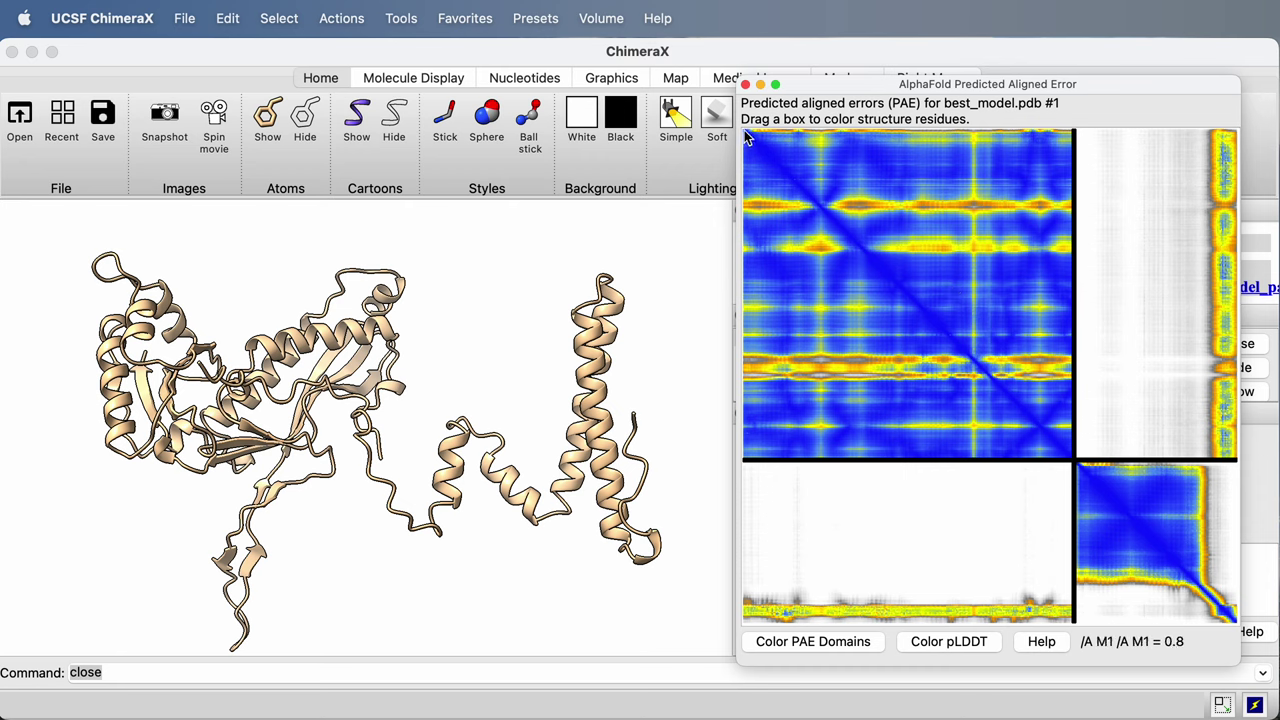
pyautogui.moveTo(744, 130); pyautogui.dragTo(1072, 455)
pyautogui.moveTo(351, 327)
pyautogui.mouseDown()
pyautogui.moveTo(385, 337)
pyautogui.moveTo(350, 329)
pyautogui.mouseUp()
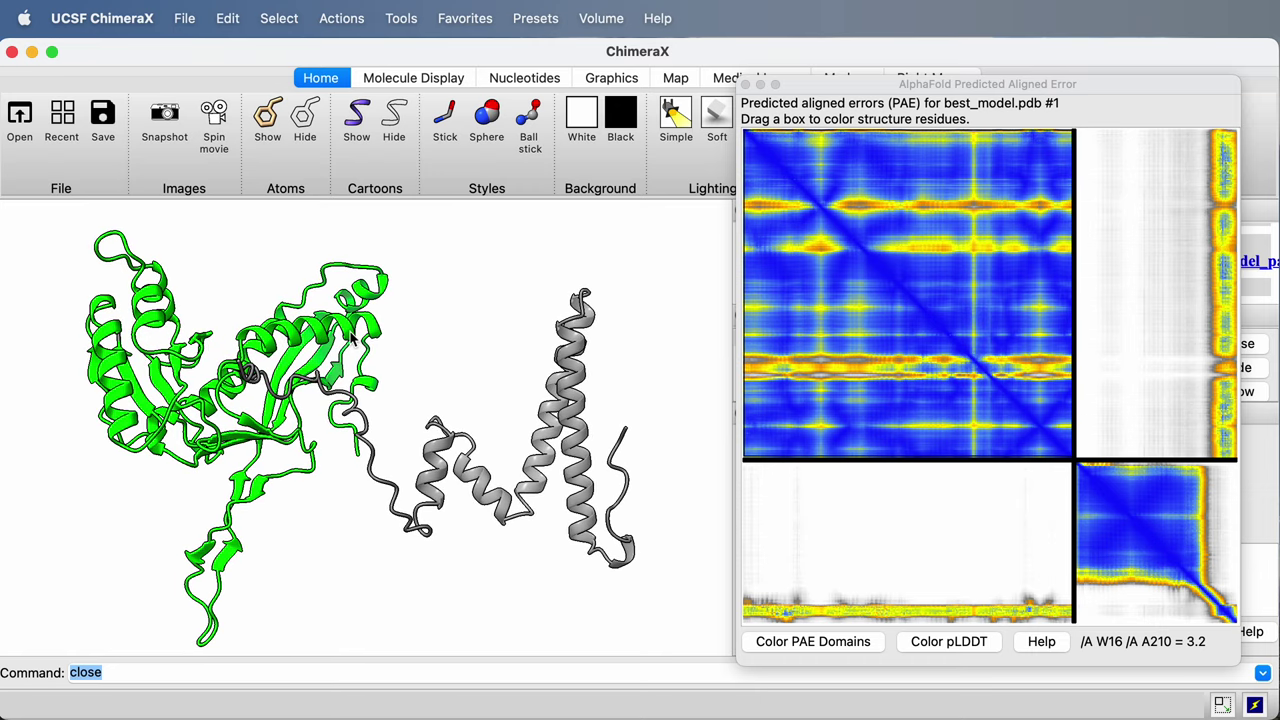
# Step: Box chain B's lower-right PAE block for magenta, then box the lower-left inter-chain block
pyautogui.click(844, 174)
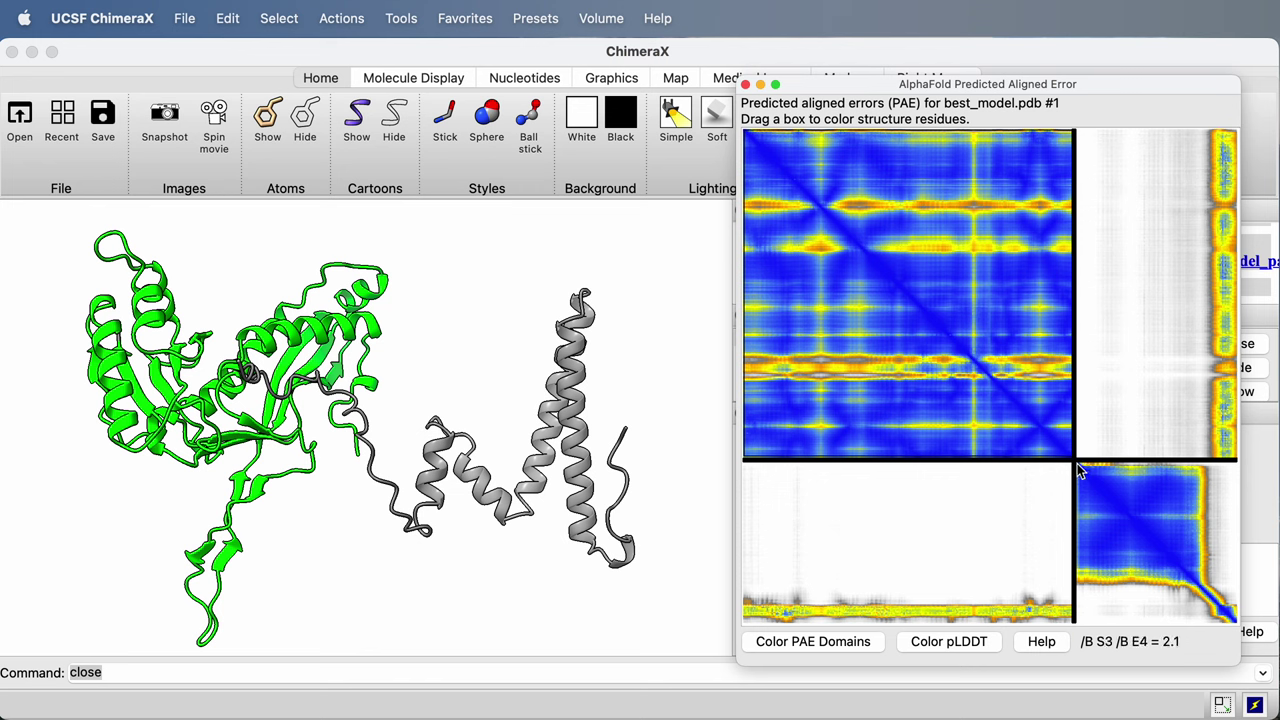
pyautogui.moveTo(1076, 463); pyautogui.dragTo(1206, 586)
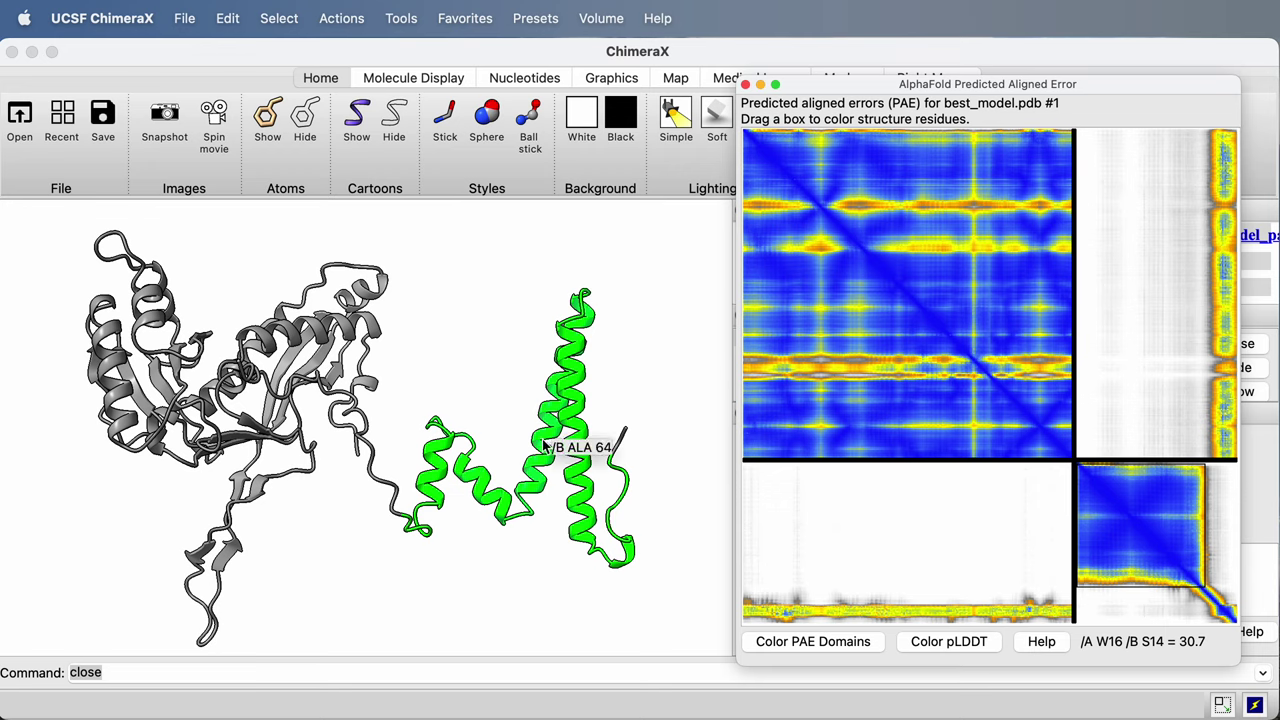
pyautogui.moveTo(745, 470); pyautogui.dragTo(1073, 629)
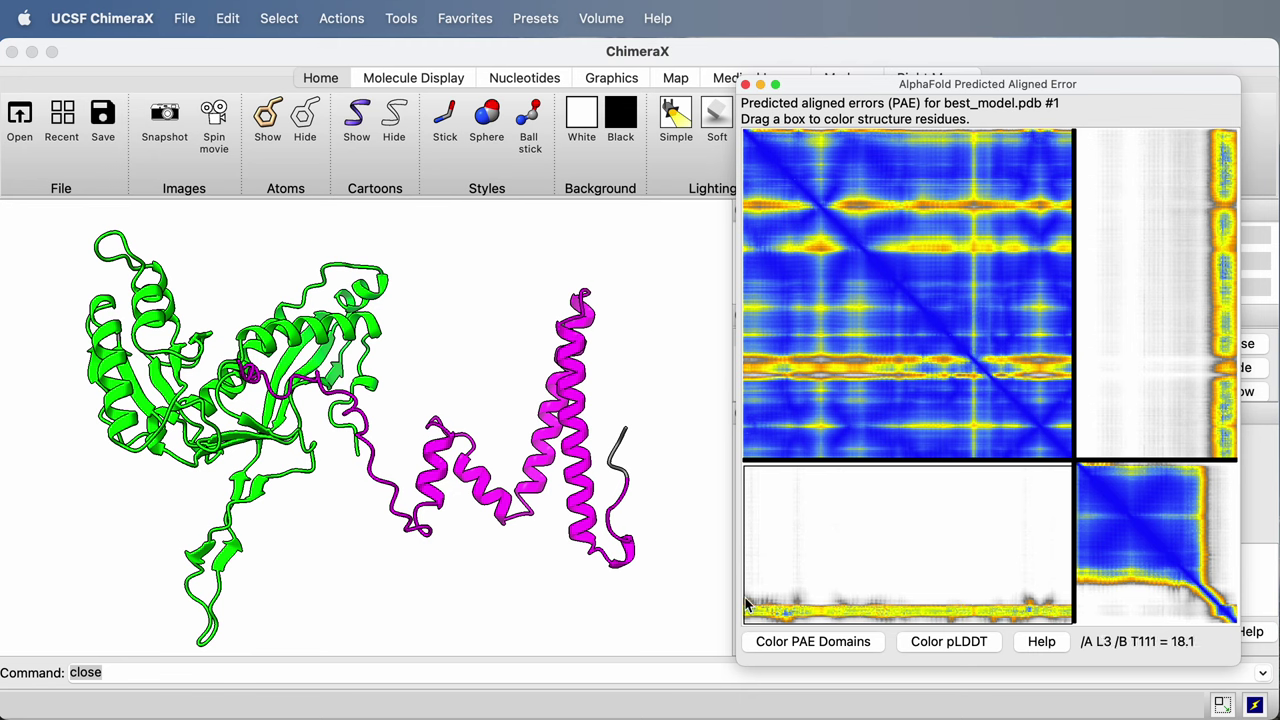
# Step: Box the bottom strip of the lower-left PAE block, then rotate and zoom to inspect the magenta loop
pyautogui.moveTo(750, 604); pyautogui.dragTo(1073, 622)
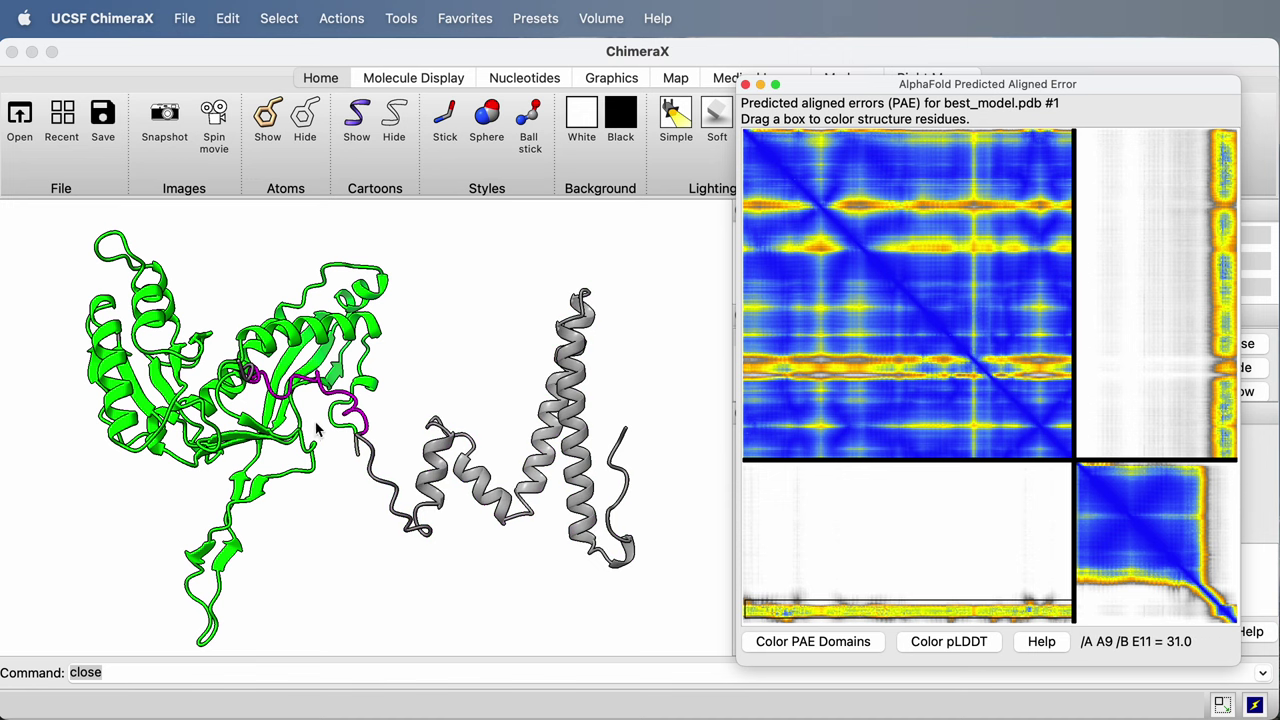
pyautogui.moveTo(320, 432); pyautogui.dragTo(305, 423)
pyautogui.scroll(8, 305, 423)
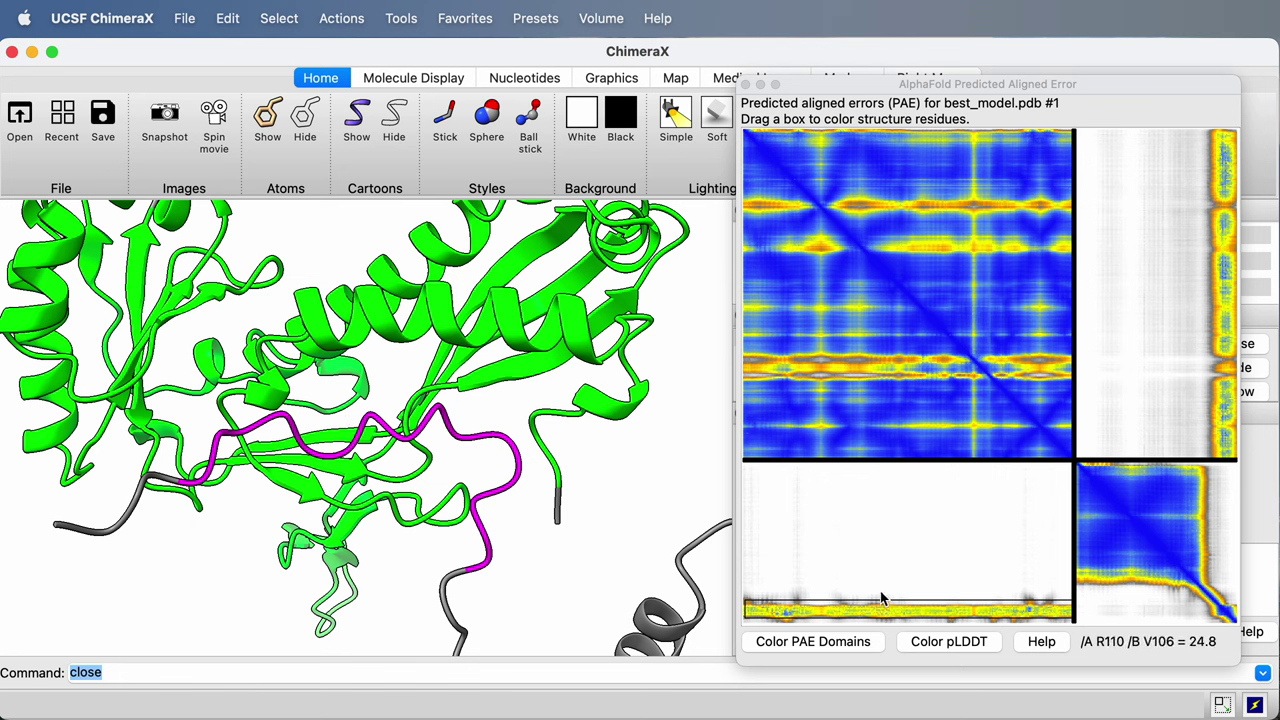
pyautogui.scroll(-5, 466, 428)
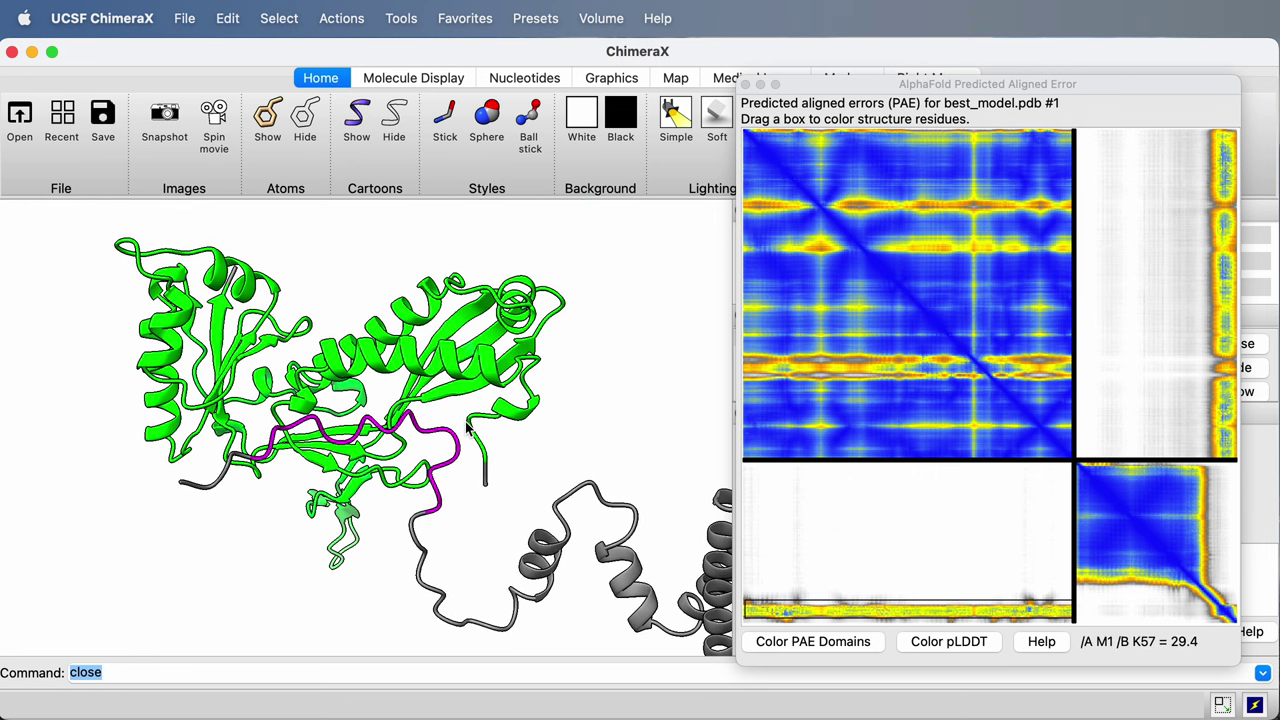
pyautogui.moveTo(184, 646); pyautogui.dragTo(150, 662)
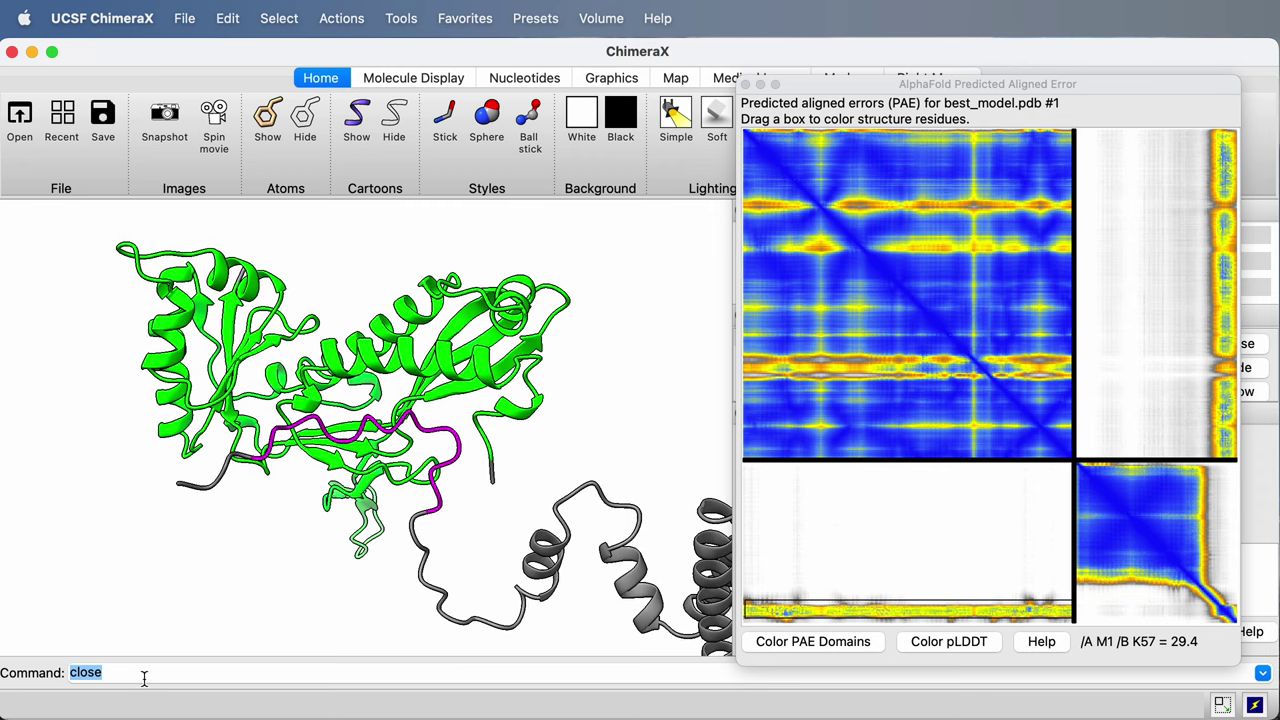
# Step: Run 'alphafold contacts /A to /B' and rotate the view to inspect the contact lines
pyautogui.click(143, 675)
pyautogui.press('Up')
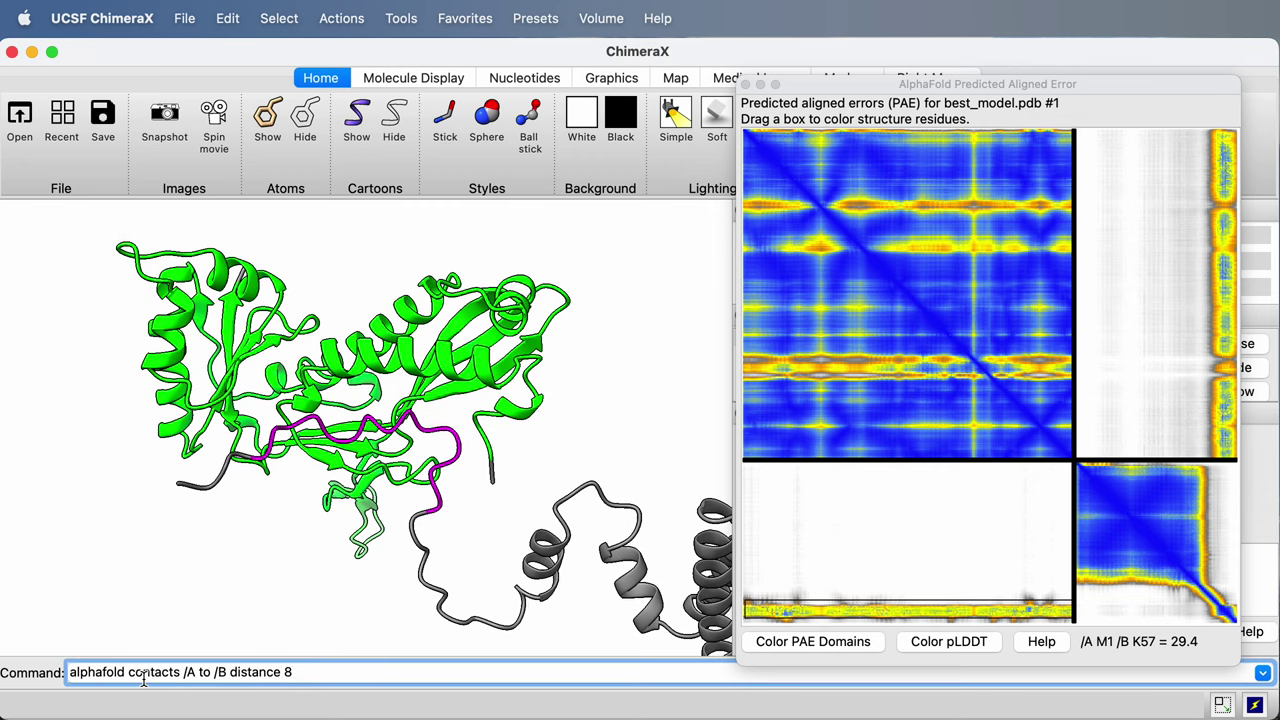
pyautogui.press('BackSpace')
pyautogui.press('BackSpace')
pyautogui.press('BackSpace')
pyautogui.press('BackSpace')
pyautogui.press('Return')
pyautogui.scroll(5, 385, 438)
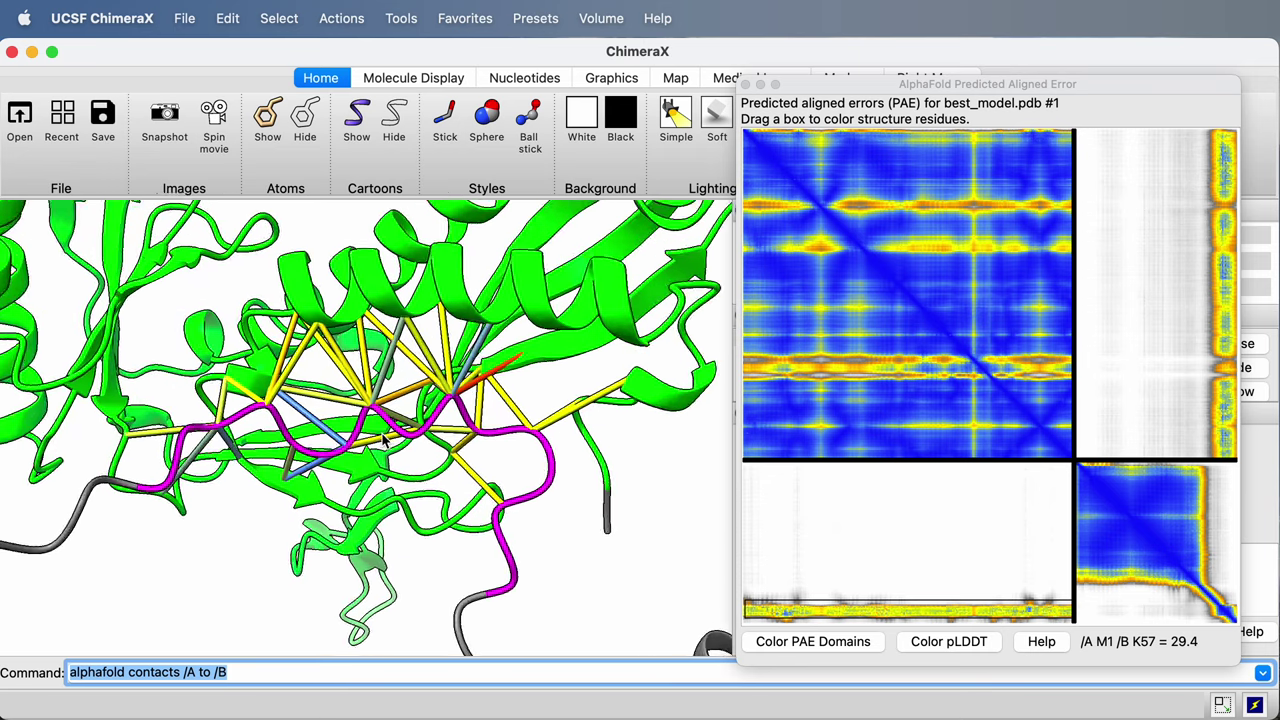
pyautogui.scroll(2, 385, 438)
pyautogui.moveTo(370, 347)
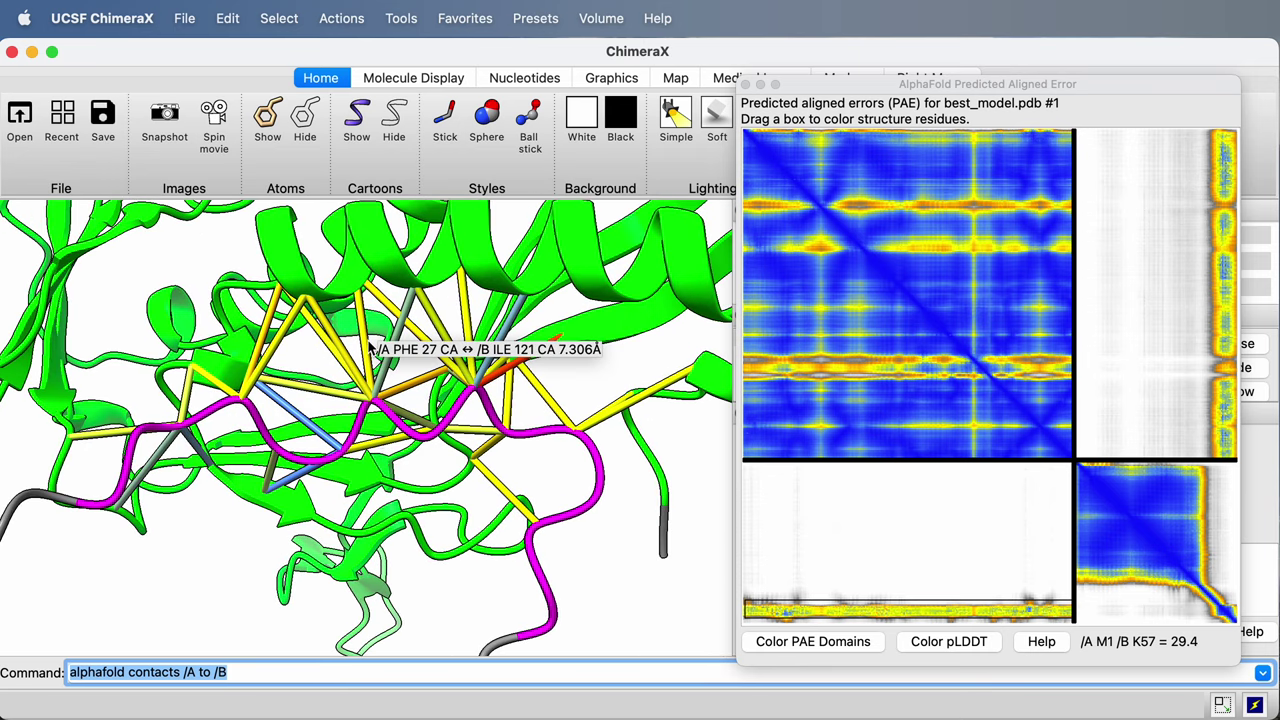
pyautogui.scroll(-8, 370, 347)
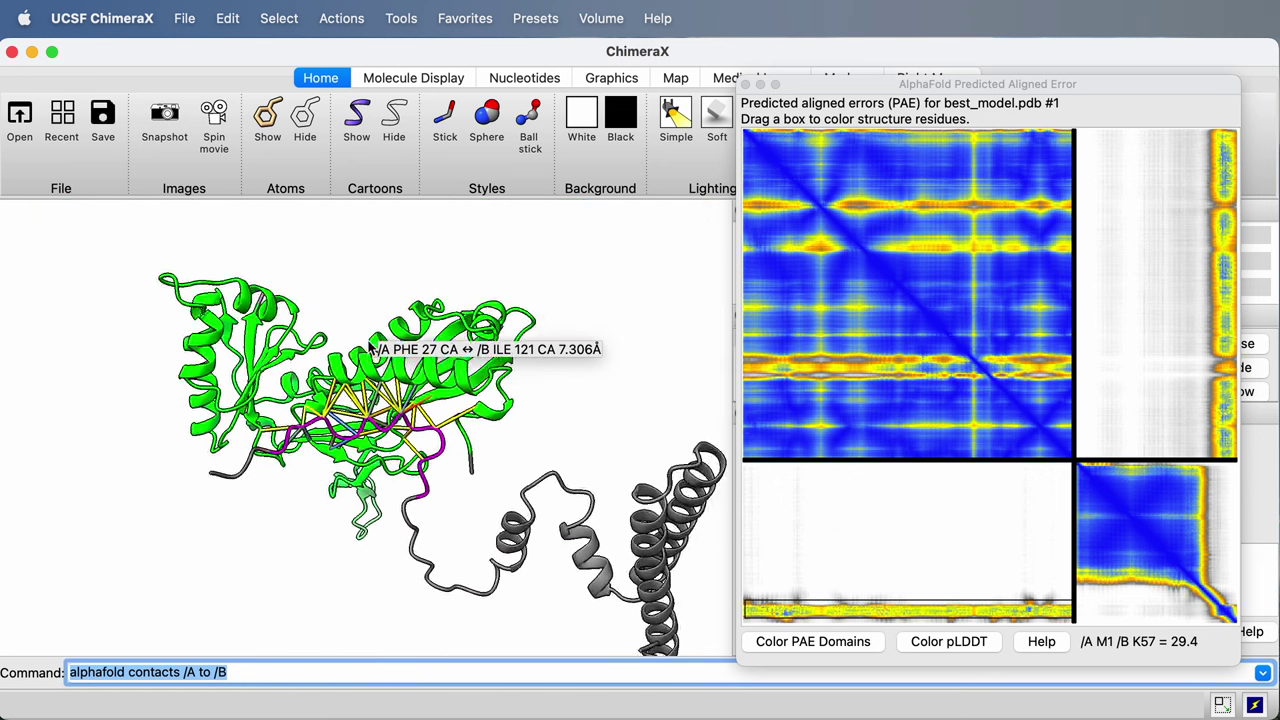
pyautogui.moveTo(697, 517); pyautogui.dragTo(705, 471)
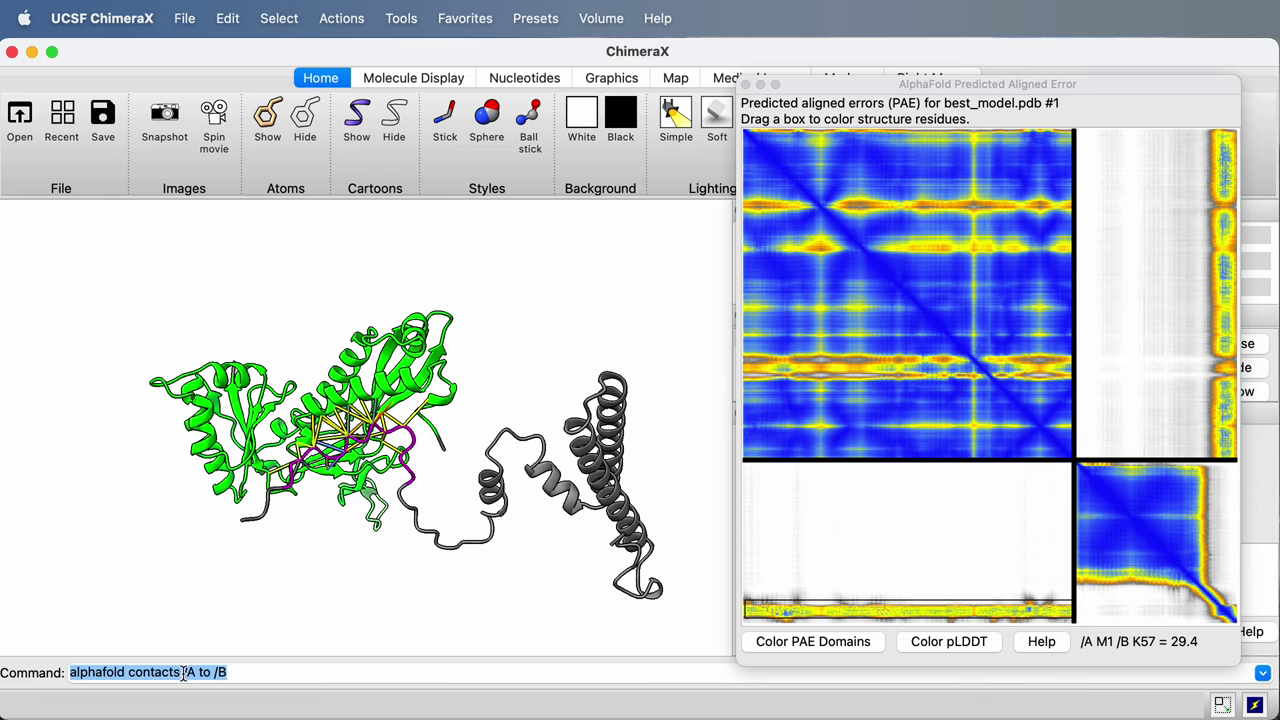
# Step: Edit the command to 'alphafold contacts #1' and run it for the whole model
pyautogui.moveTo(183, 672); pyautogui.dragTo(233, 672)
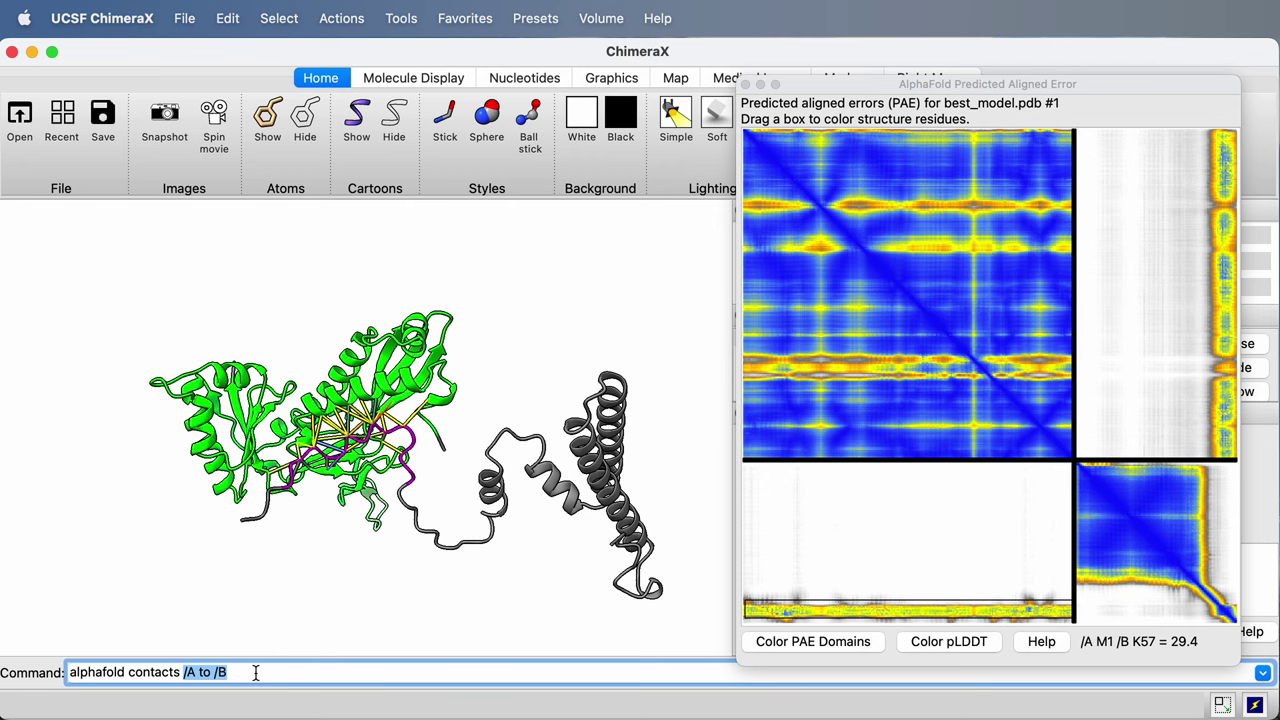
pyautogui.write('#1')
pyautogui.press('Return')
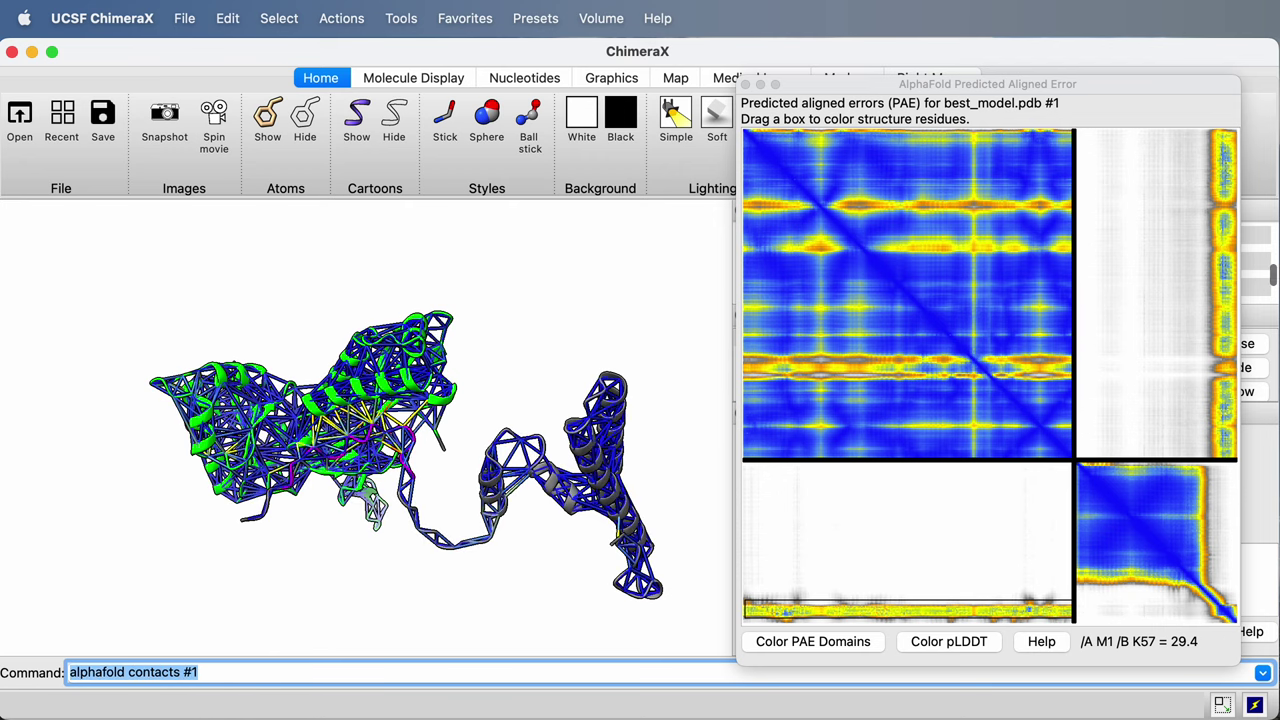
# Step: Rerun it as 'alphafold contacts #1 distance 8' and rotate to view the contact web
pyautogui.click(239, 671)
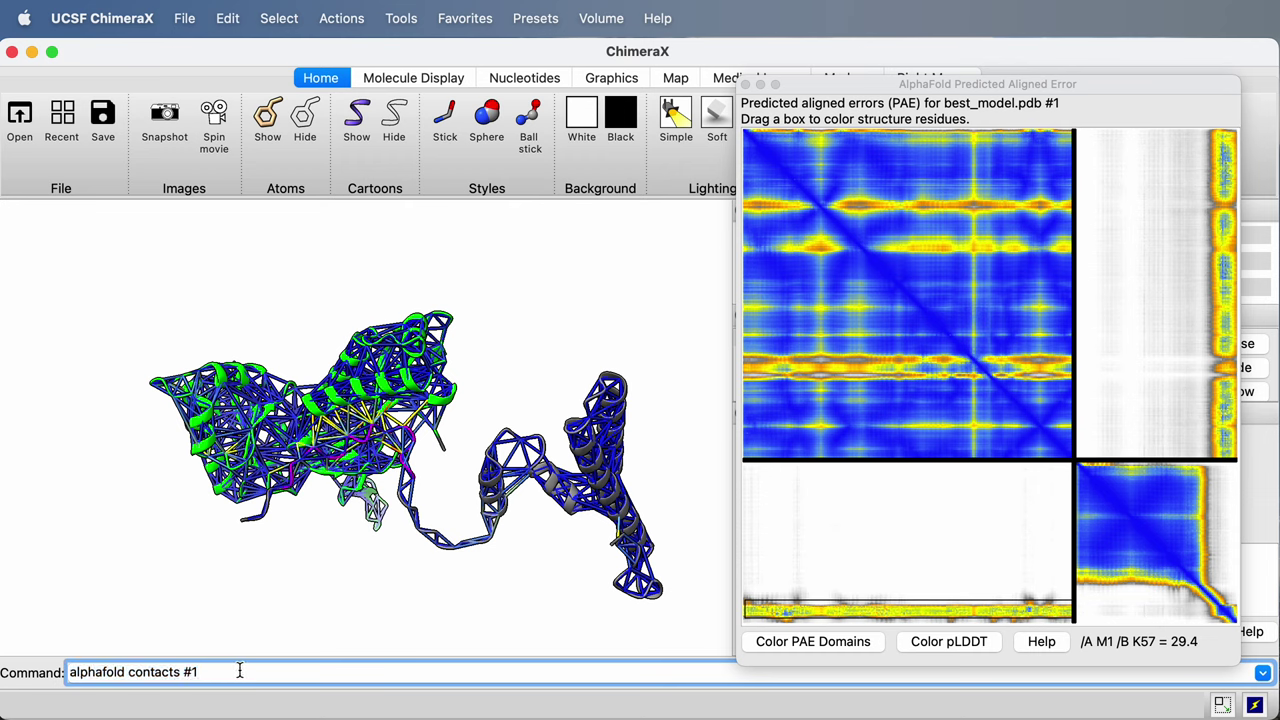
pyautogui.write('distance 8')
pyautogui.press('Return')
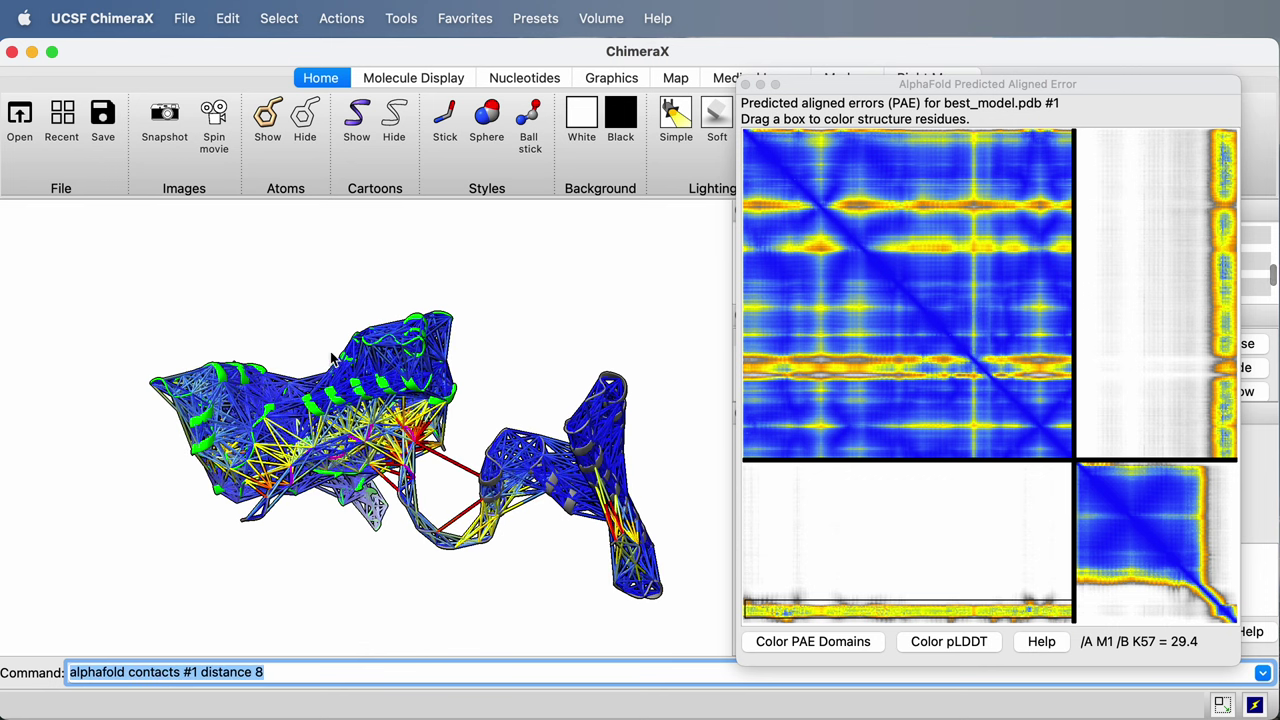
pyautogui.moveTo(400, 292); pyautogui.dragTo(453, 362)
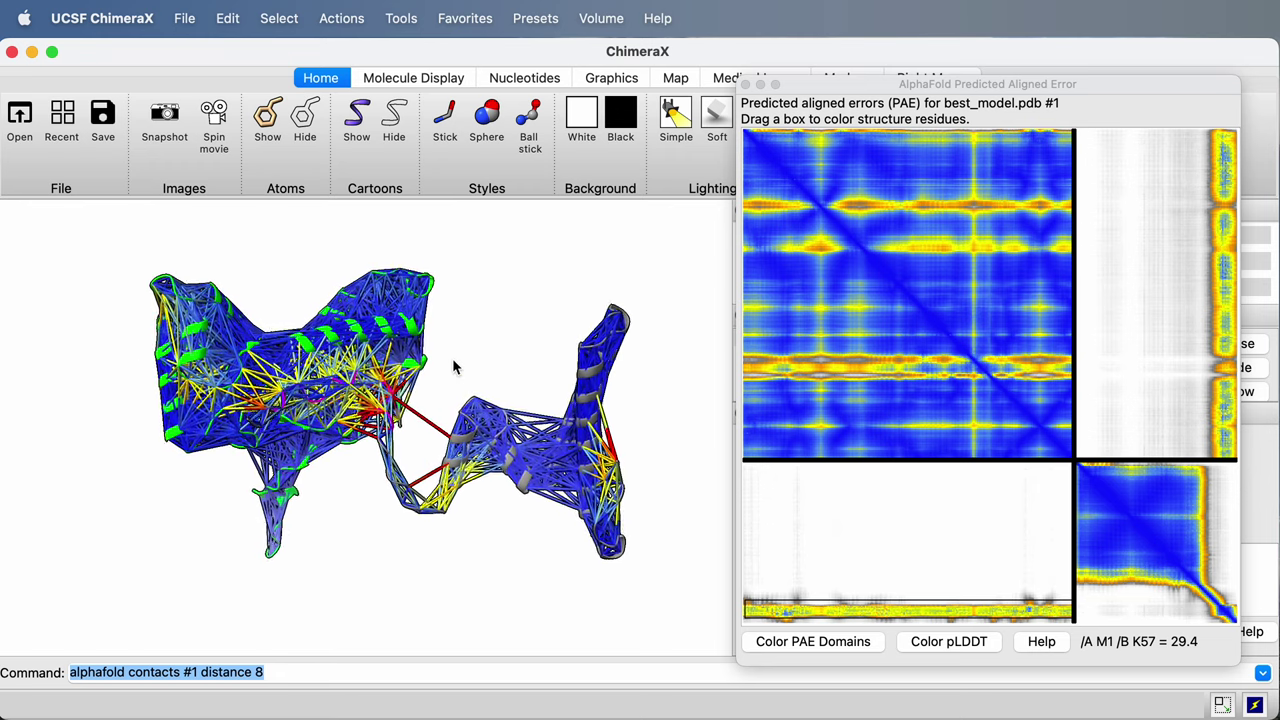
pyautogui.scroll(5, 452, 366)
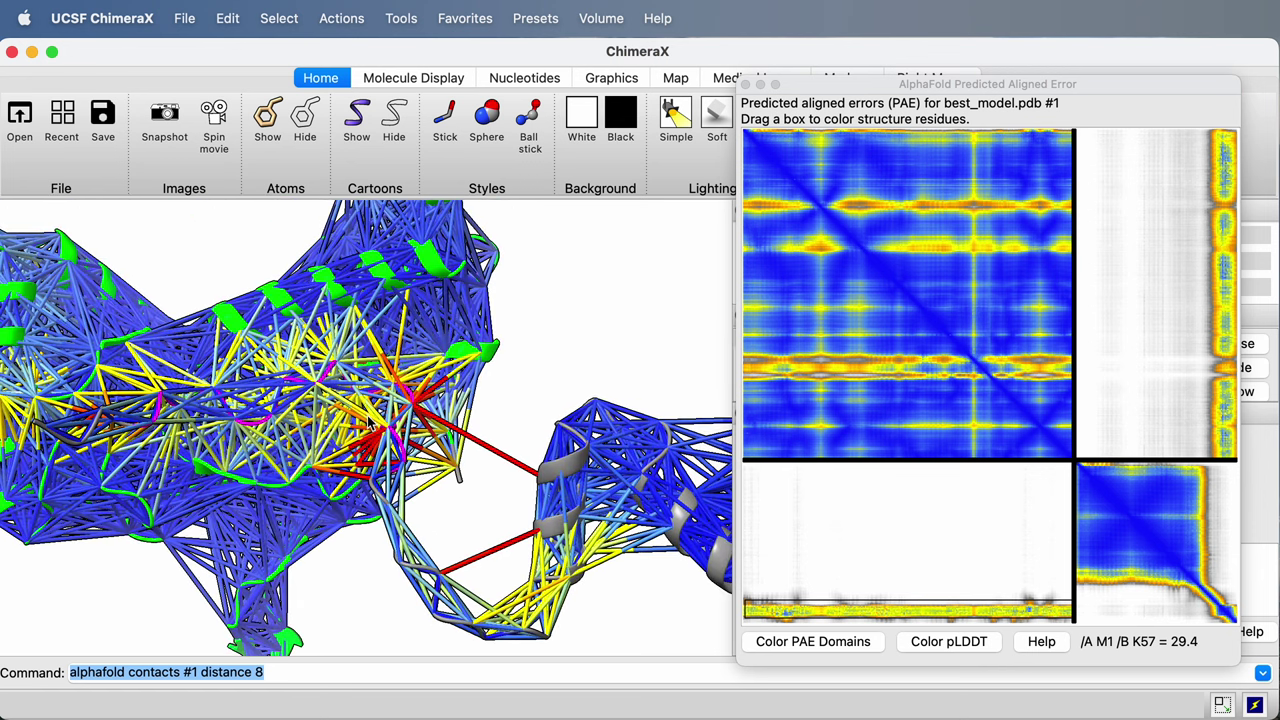
# Step: Expand best_model.pdb in Models, hide and close the PAE Contacts model #1.1
pyautogui.click(760, 86)
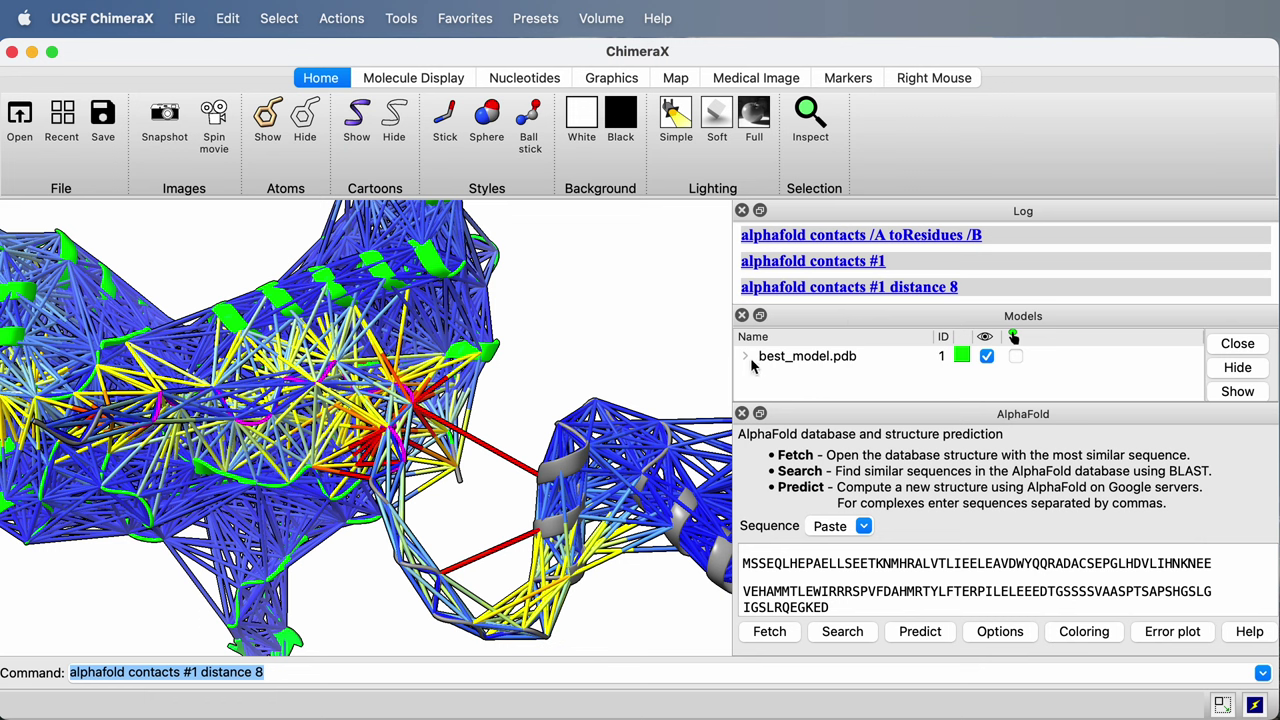
pyautogui.click(826, 358)
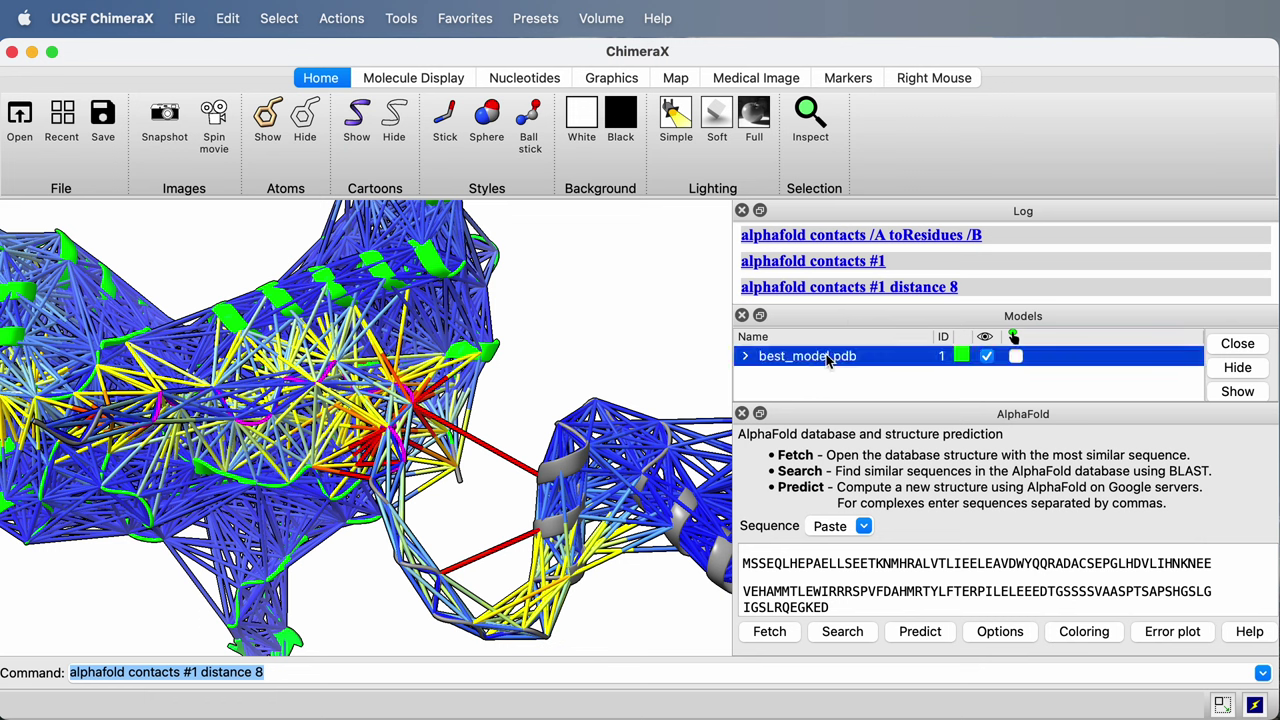
pyautogui.click(745, 358)
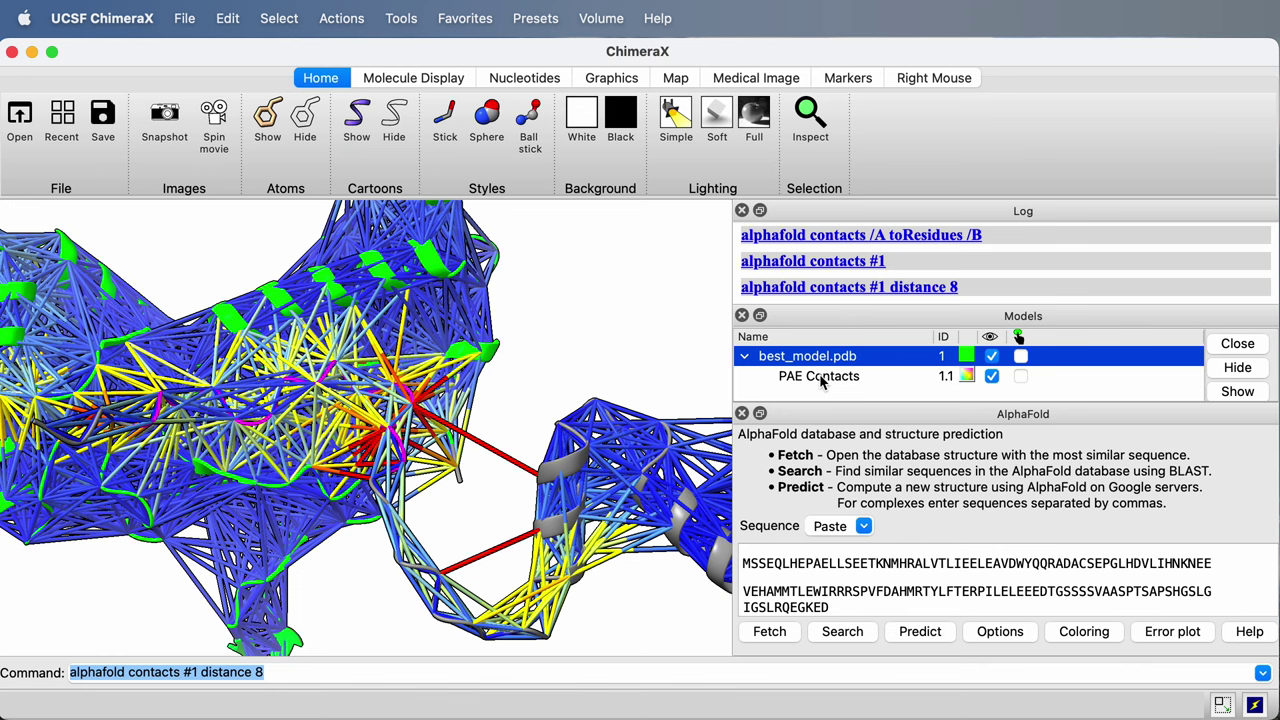
pyautogui.click(991, 376)
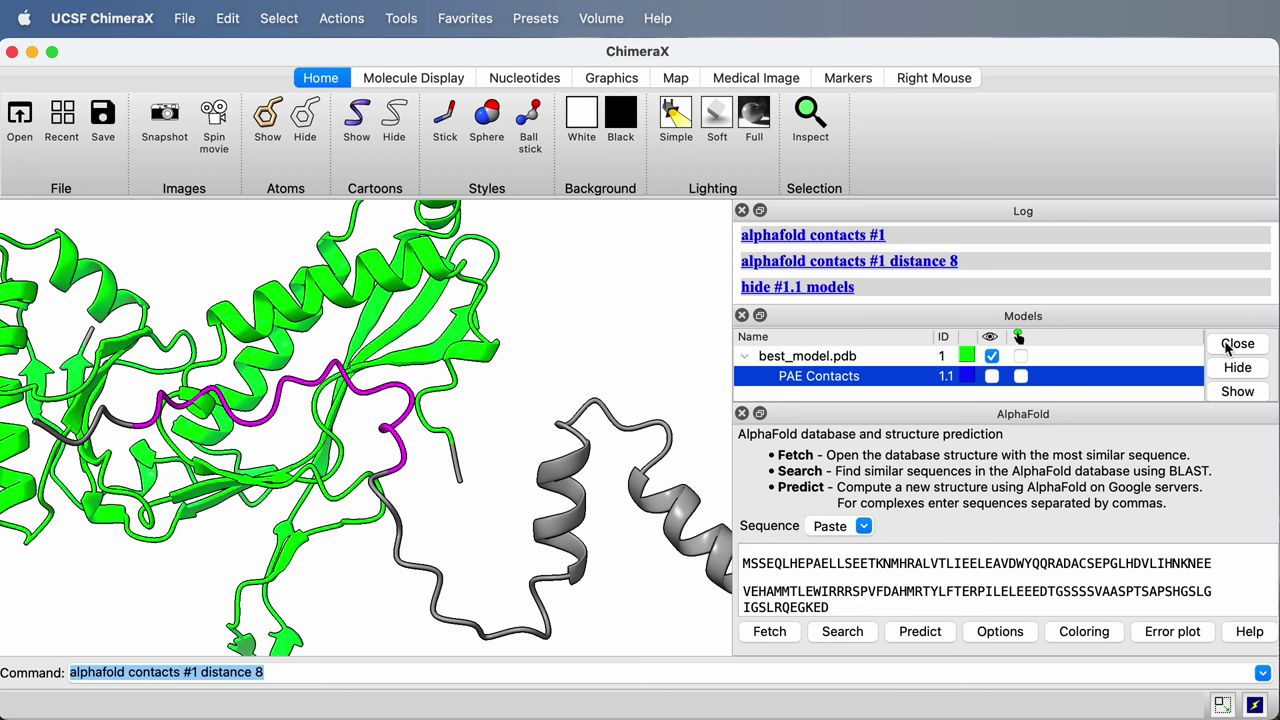
pyautogui.click(1236, 344)
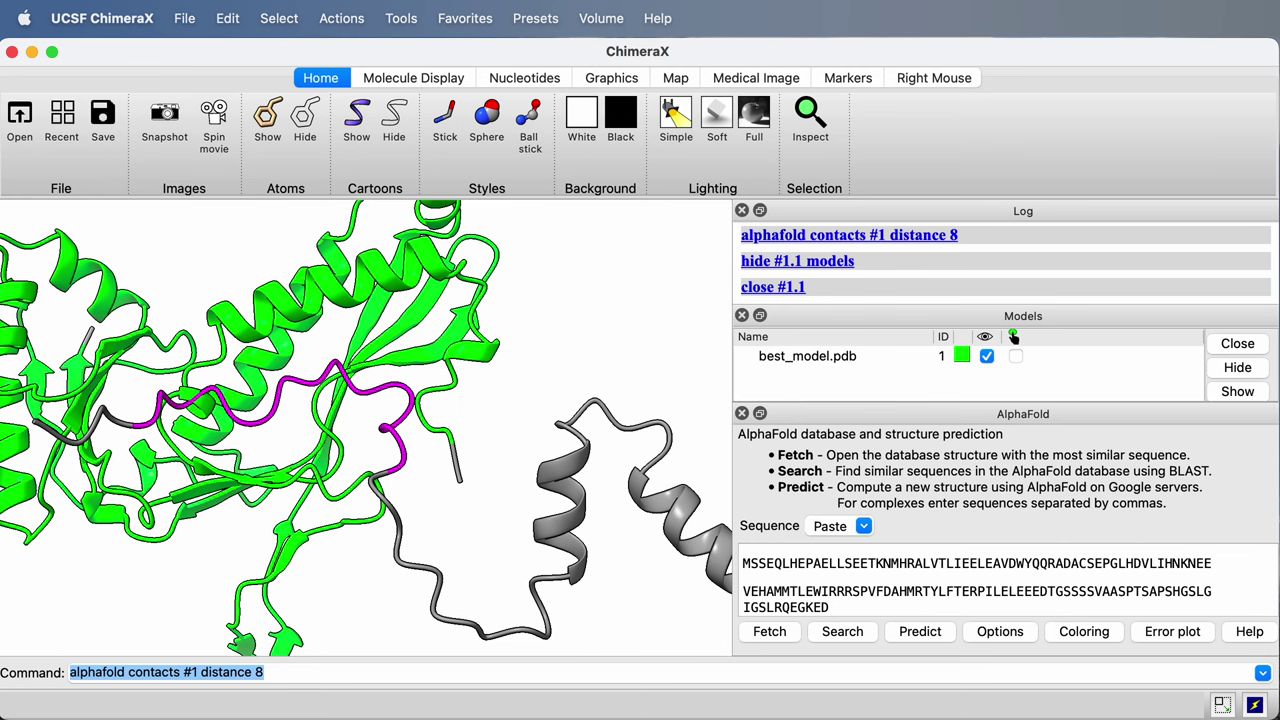
pyautogui.moveTo(3, 390)
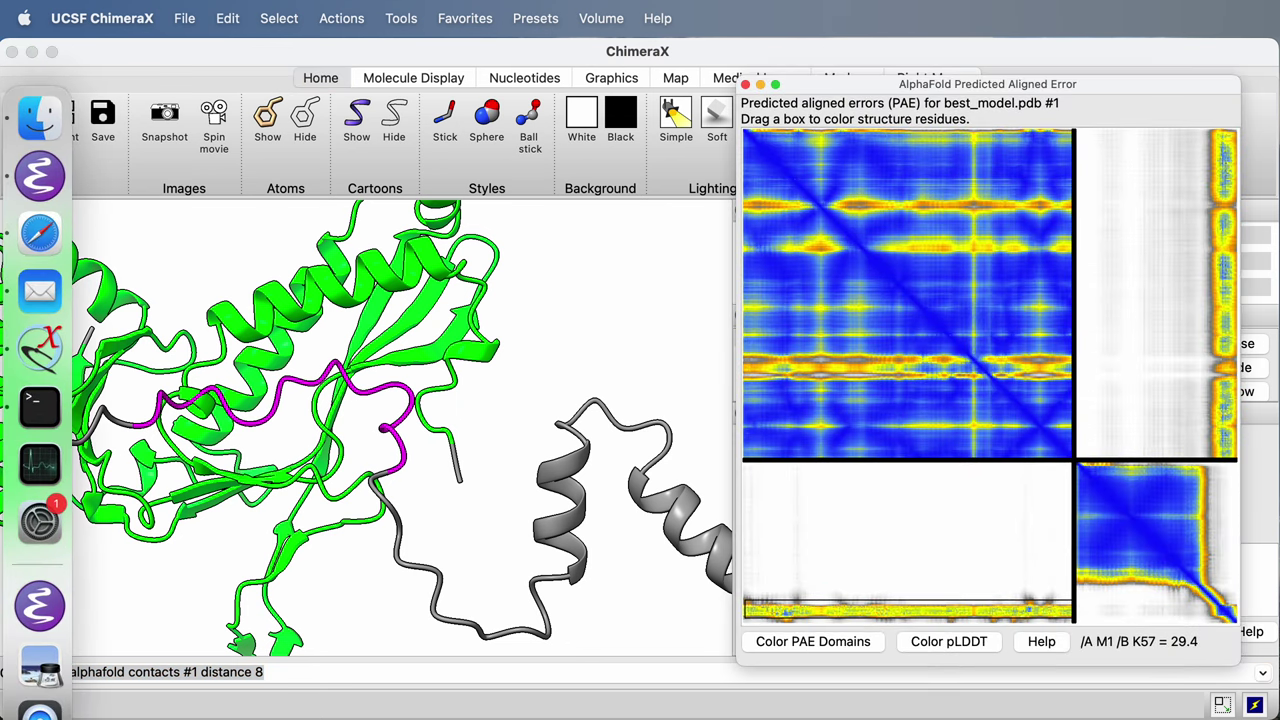